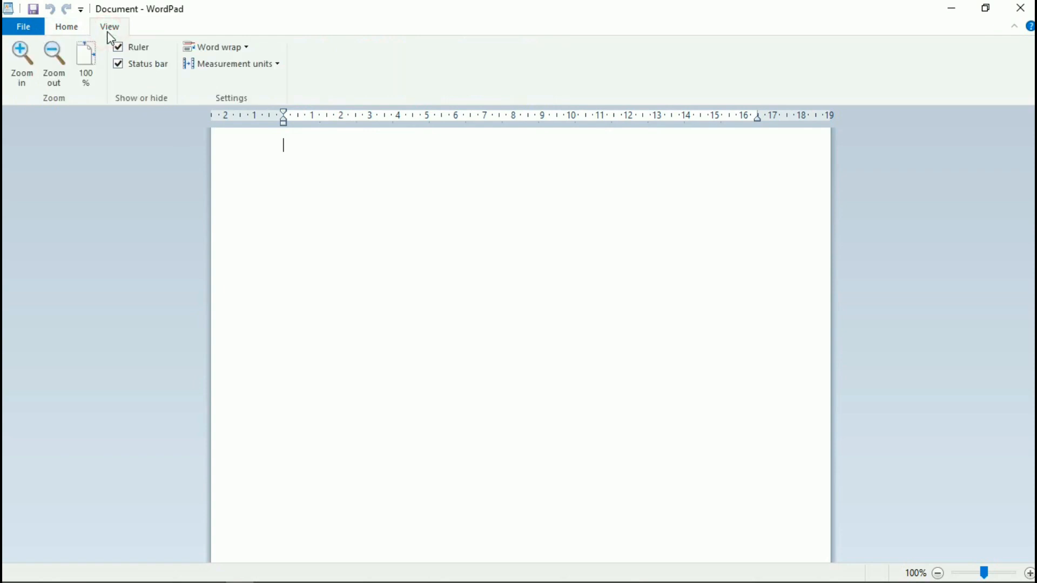
Step: Set the document's measurement units to inches
click(271, 69)
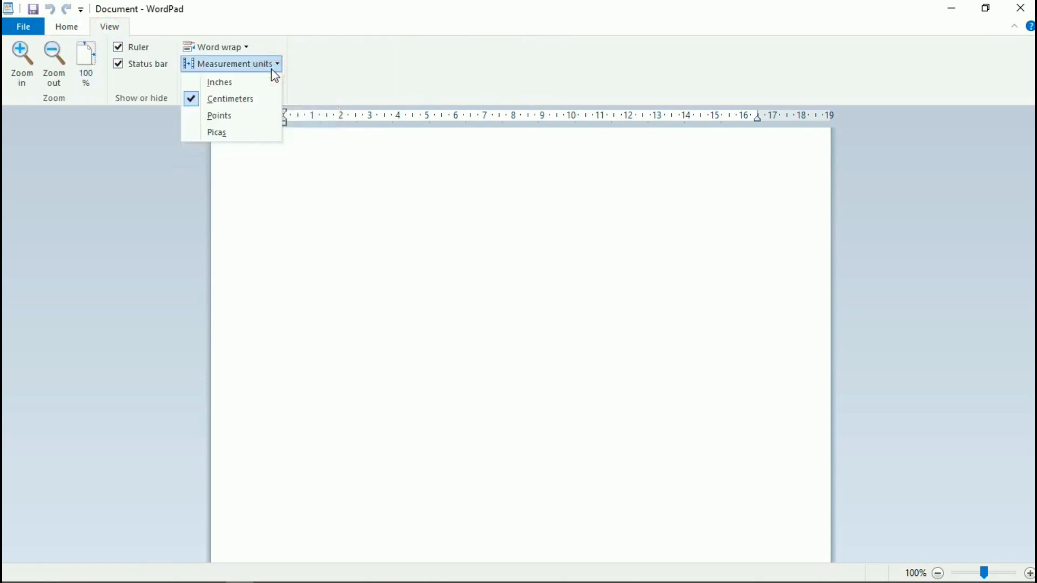
click(216, 87)
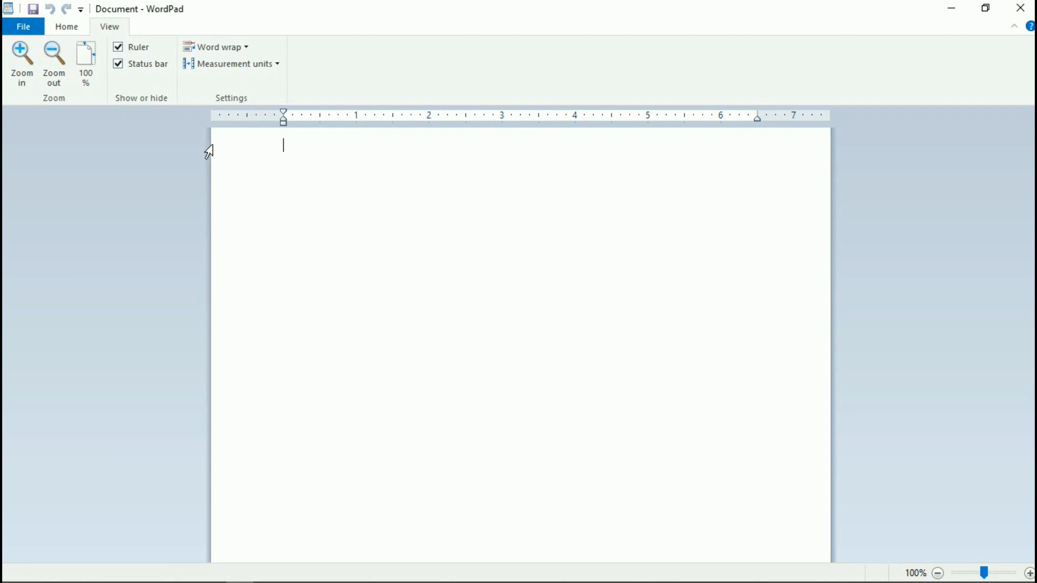
click(290, 144)
Step: Set the page's left and right margins to 0.5 inches each in the page setup
click(21, 31)
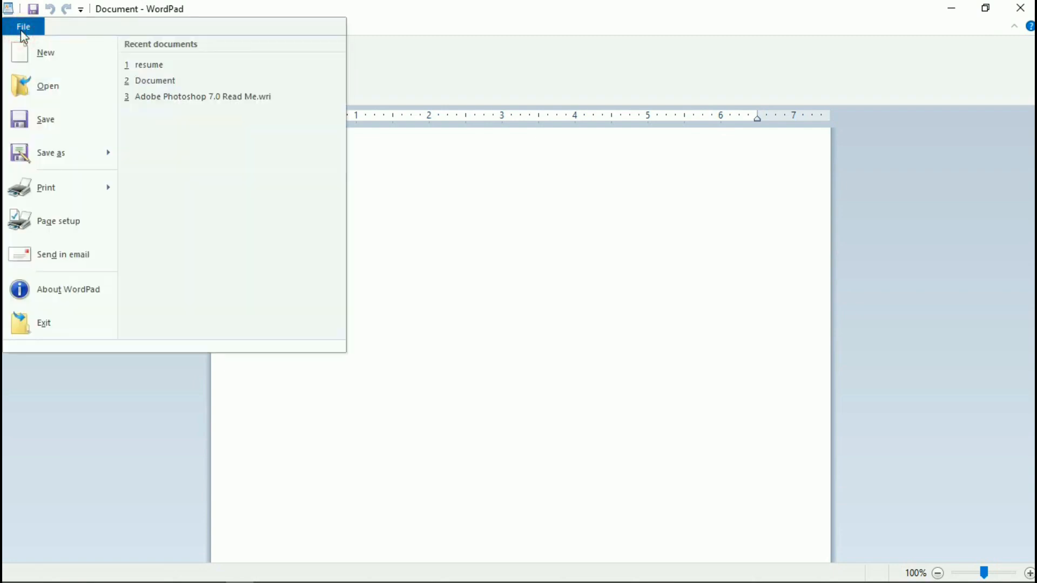
click(45, 223)
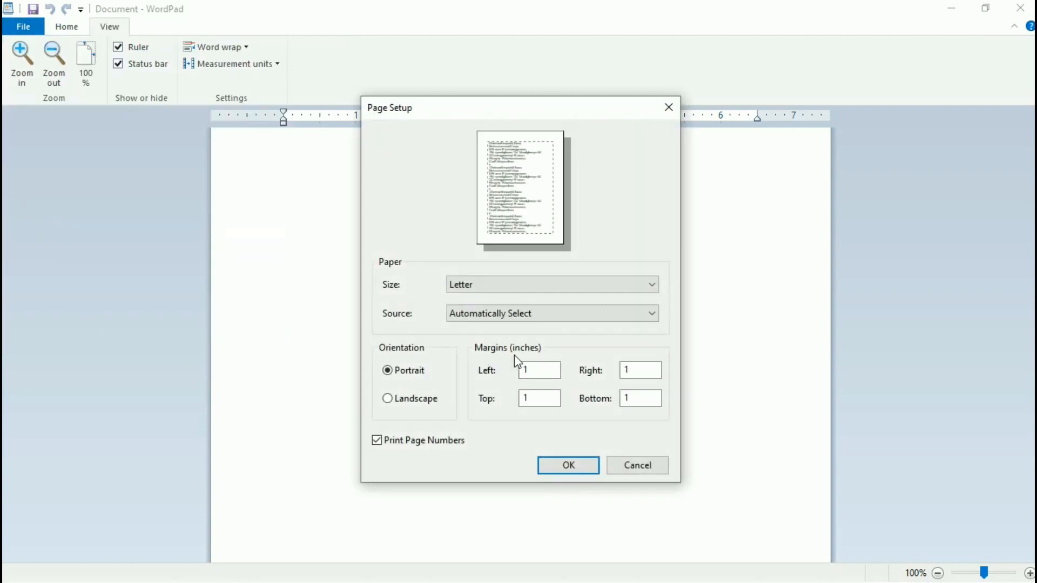
drag(516, 115, 514, 79)
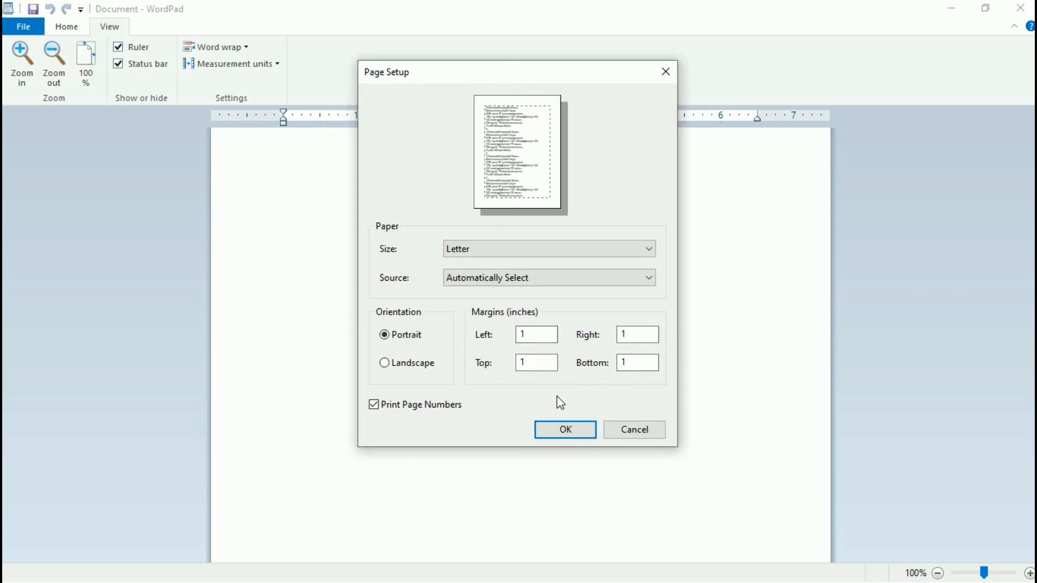
drag(540, 331, 511, 338)
click(650, 334)
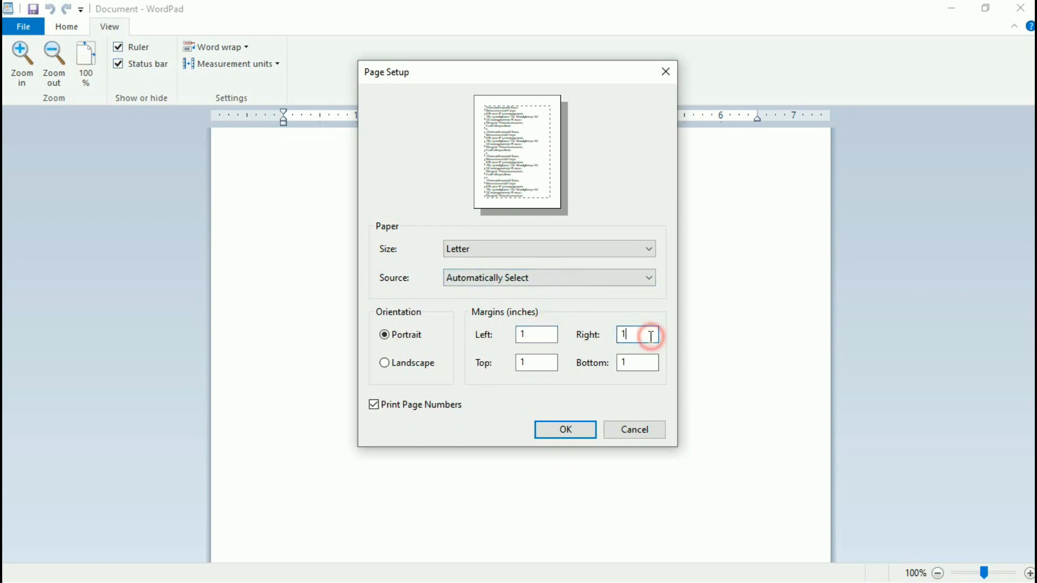
click(534, 334)
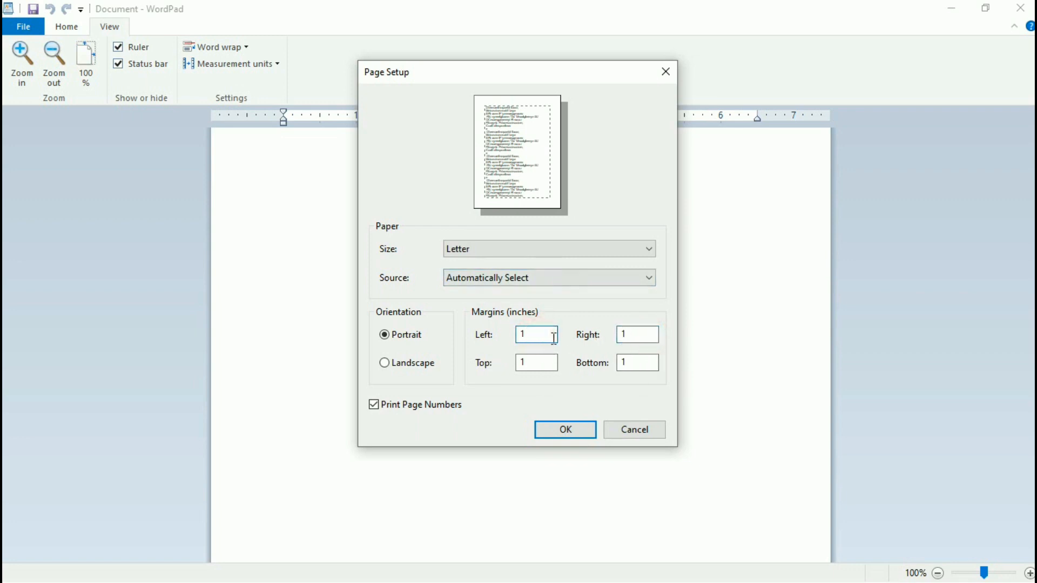
key(BackSpace)
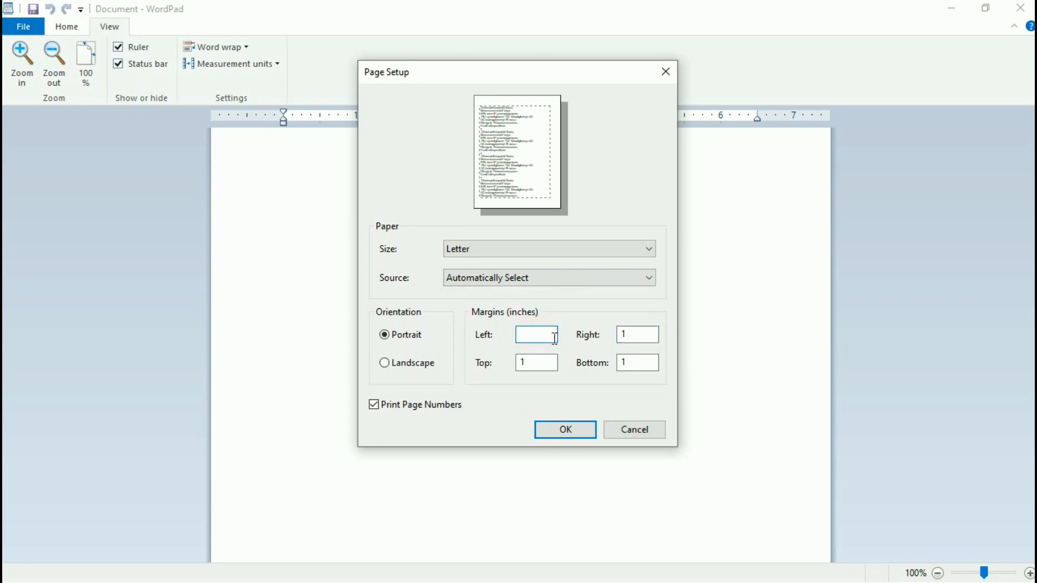
text(0.333)
click(642, 337)
double_click(537, 335)
text(0.3)
click(643, 334)
text(0)
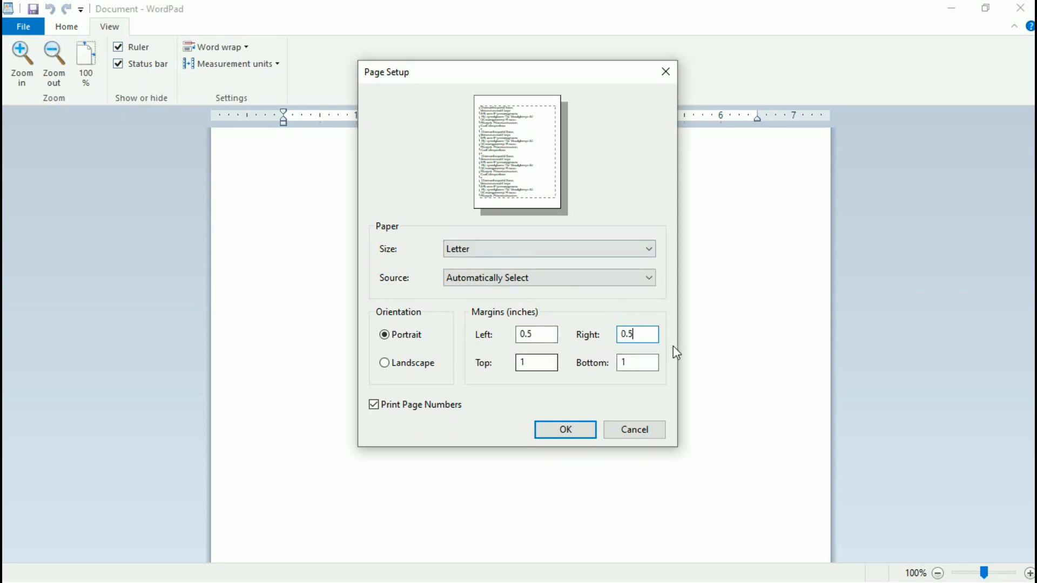
click(571, 432)
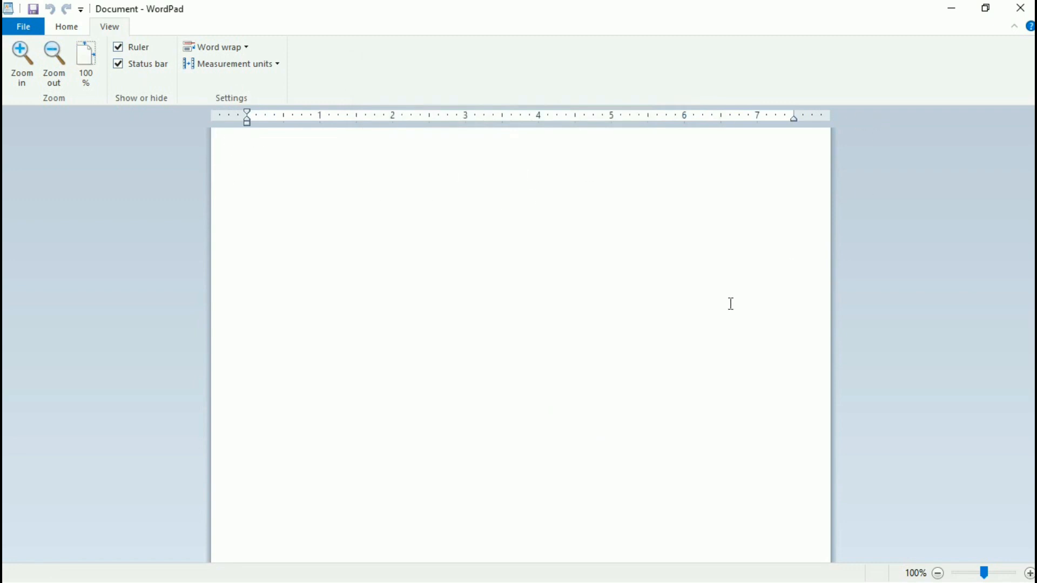
Step: Try the default tab spacing with the test letters s, m, t and w on the first line, and delete them
click(70, 31)
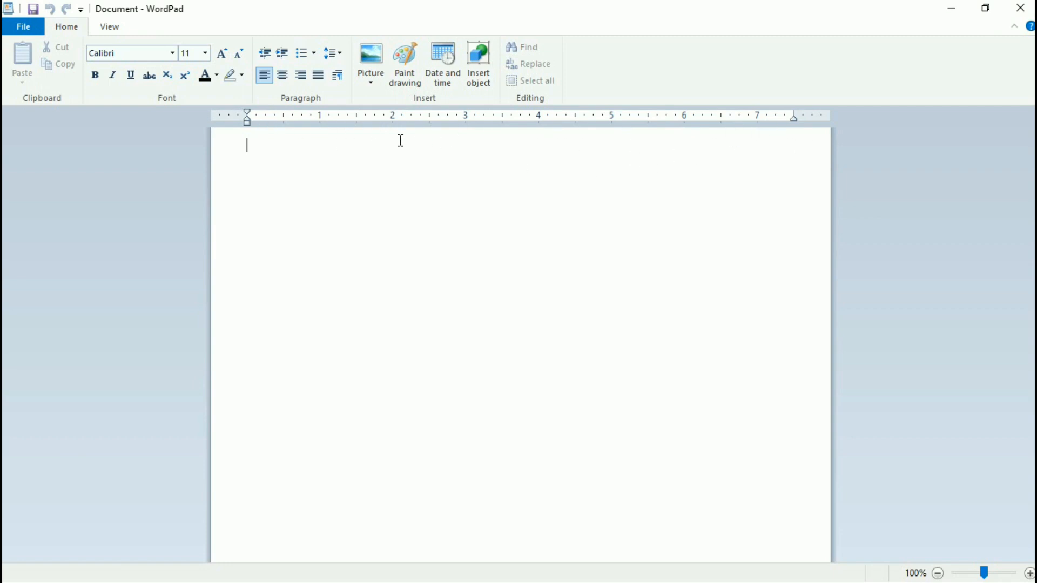
click(261, 148)
text(s)
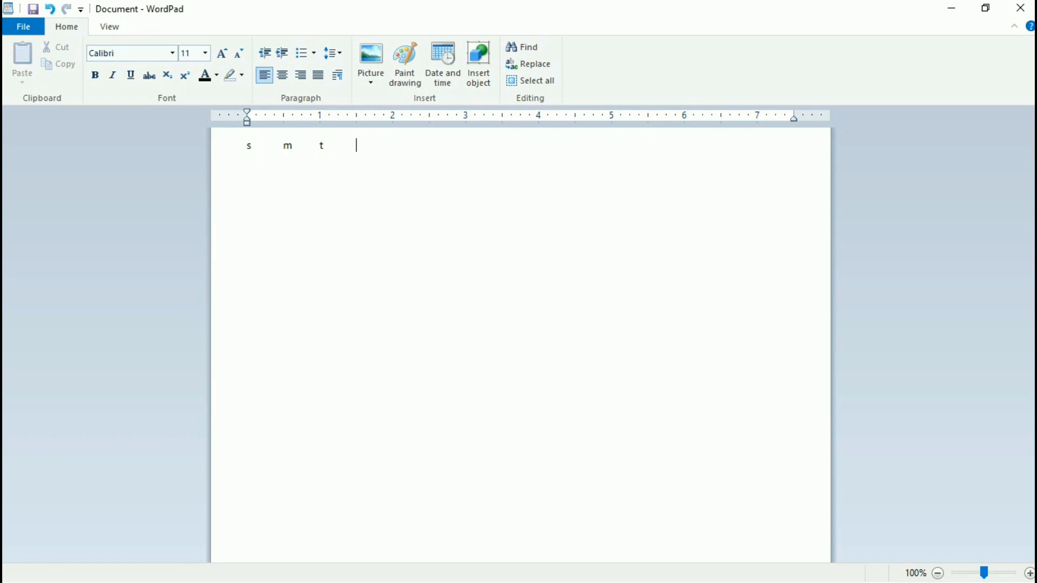
text(w)
drag(247, 150, 295, 153)
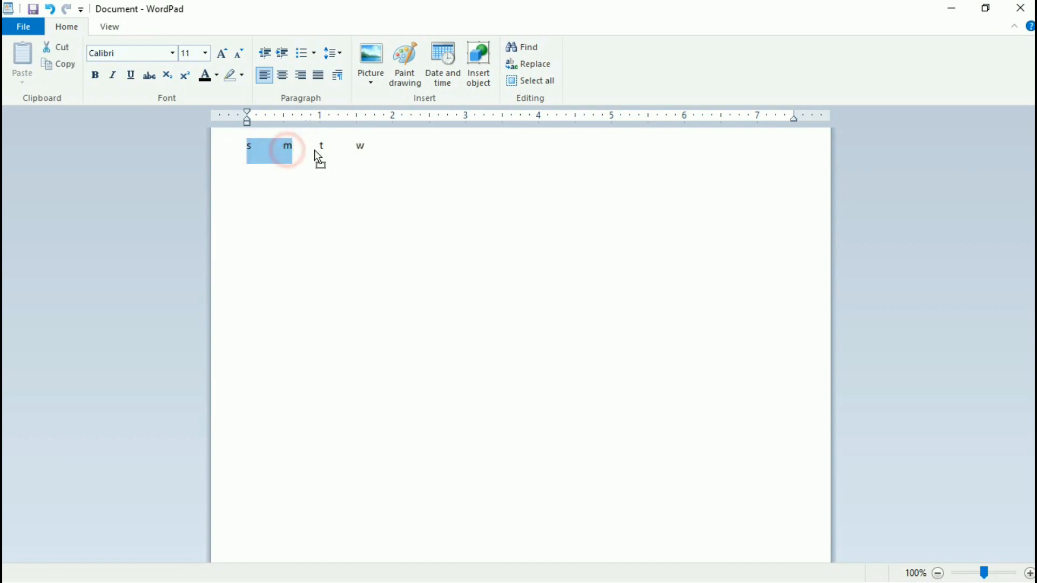
click(372, 153)
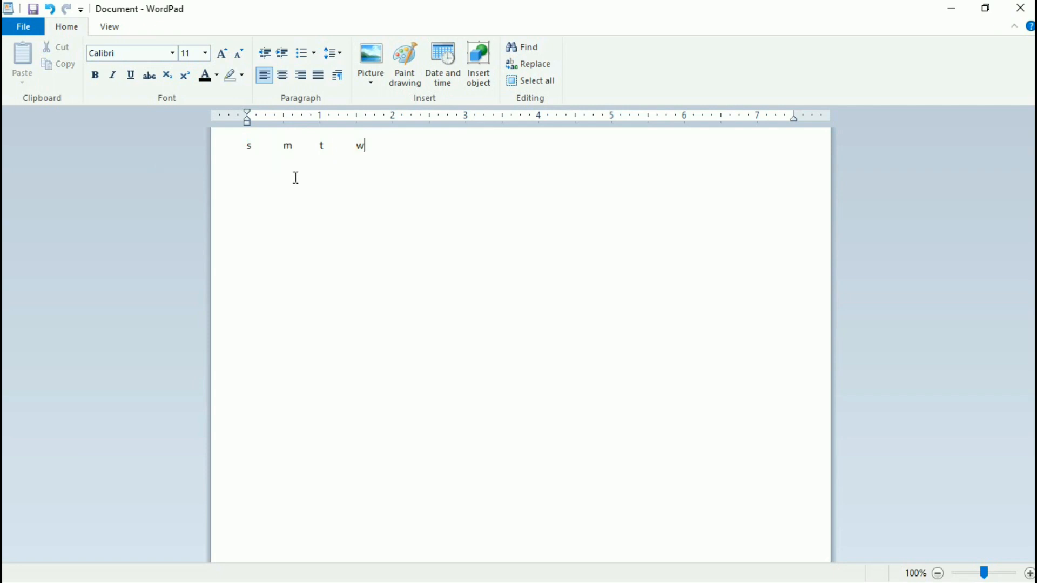
click(244, 150)
click(260, 156)
drag(384, 149, 236, 155)
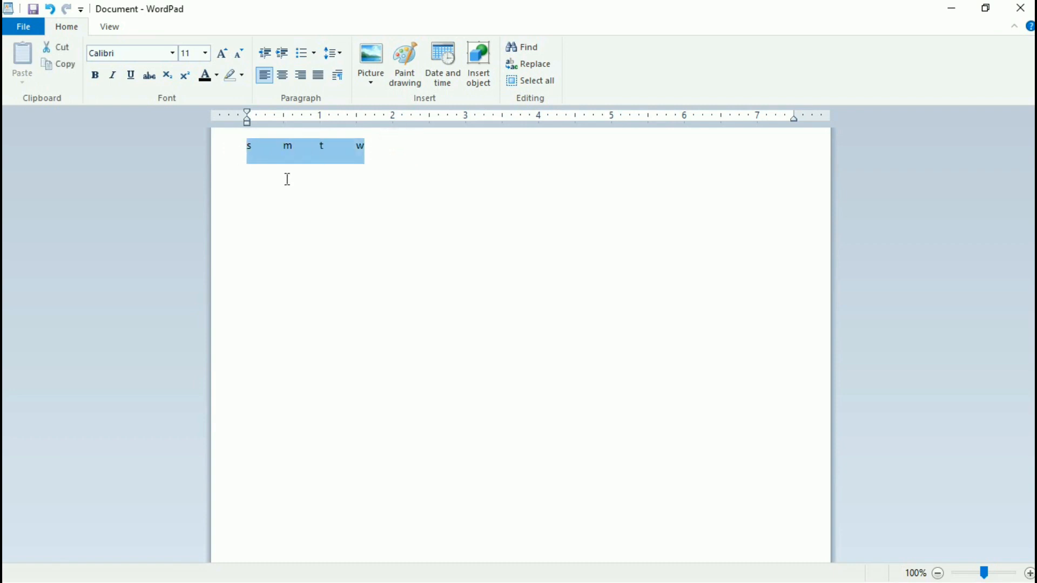
key(BackSpace)
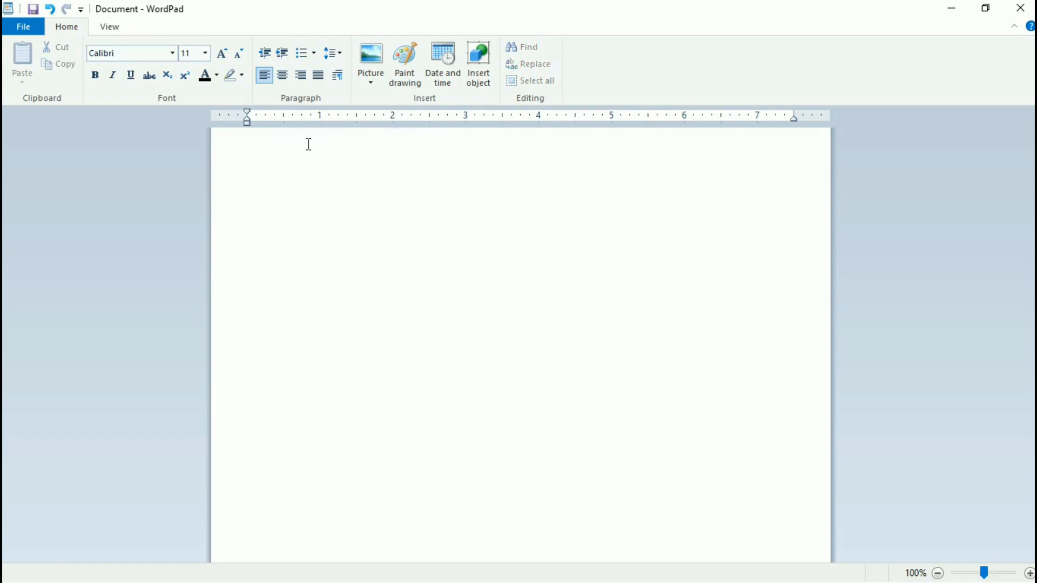
Step: Add paragraph tab stops at 1, 2, 3, 4, 5, 6 and 7 inches
click(337, 77)
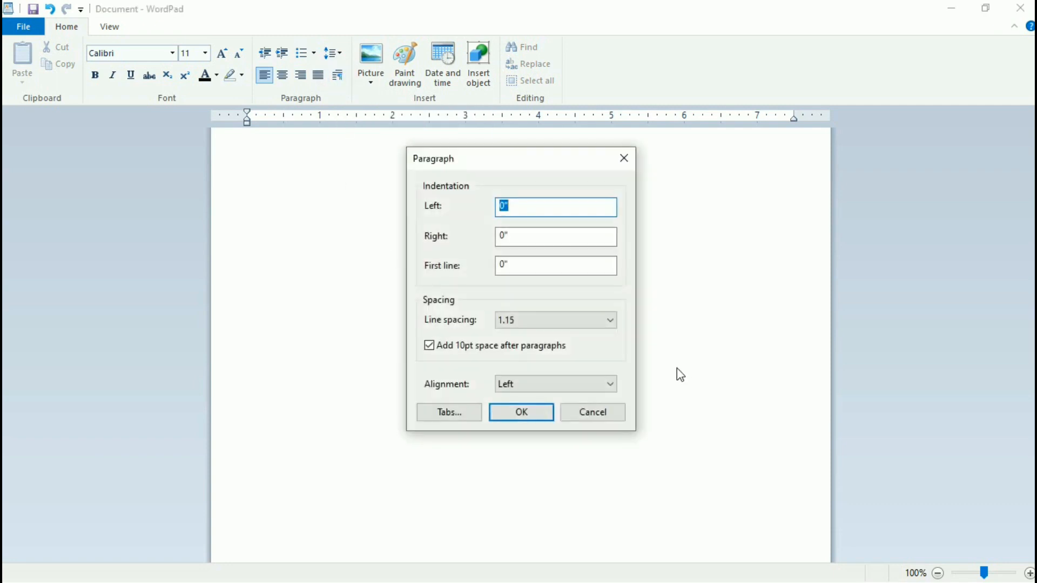
click(457, 422)
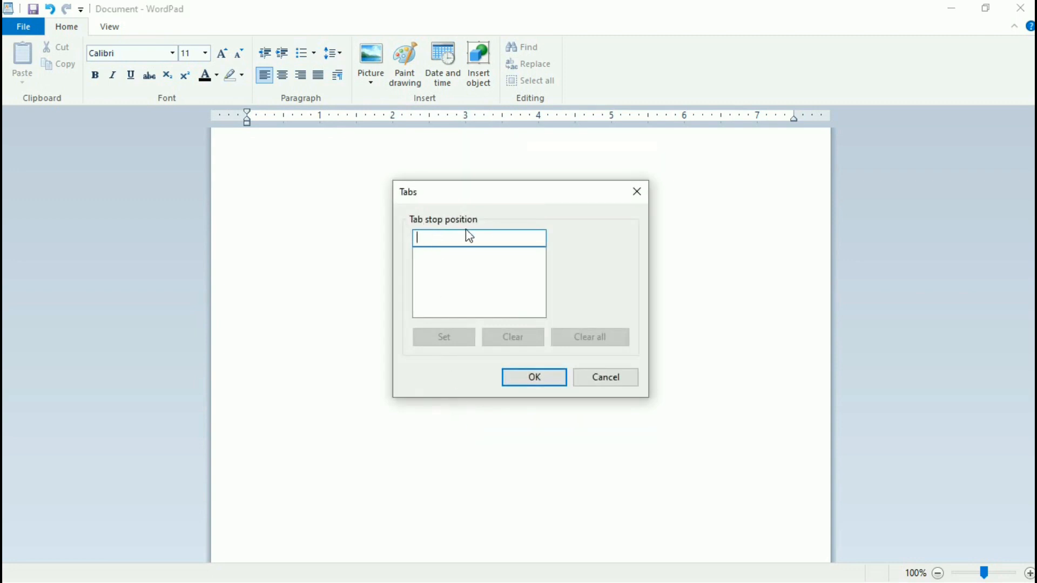
drag(477, 192, 535, 135)
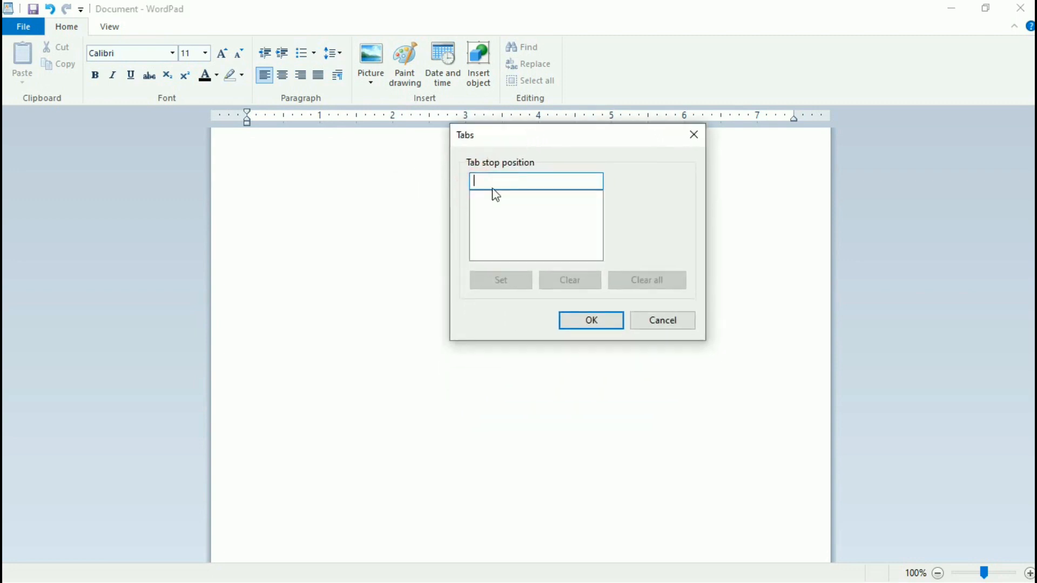
text(1)
click(503, 280)
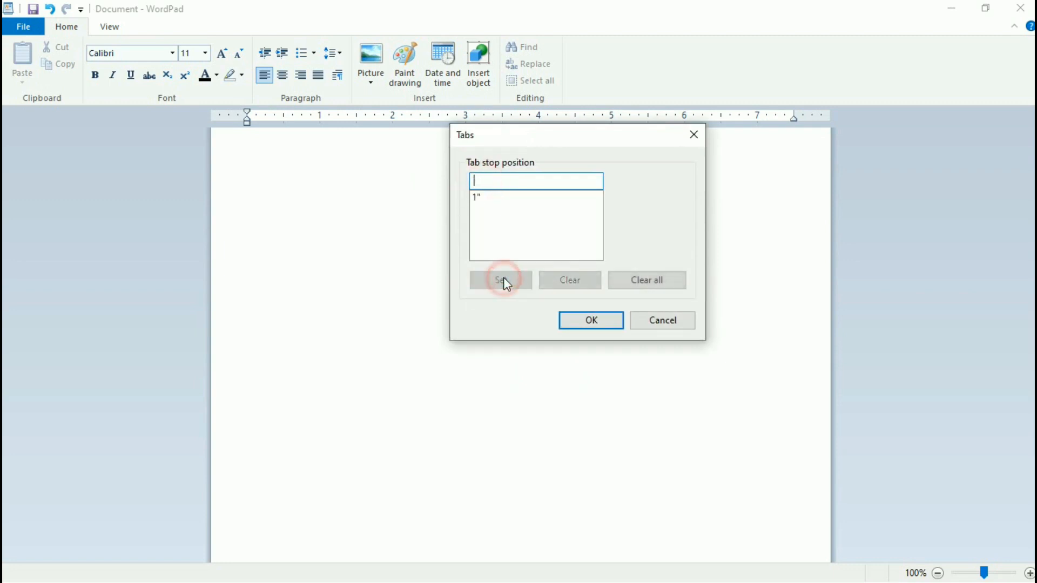
text(2)
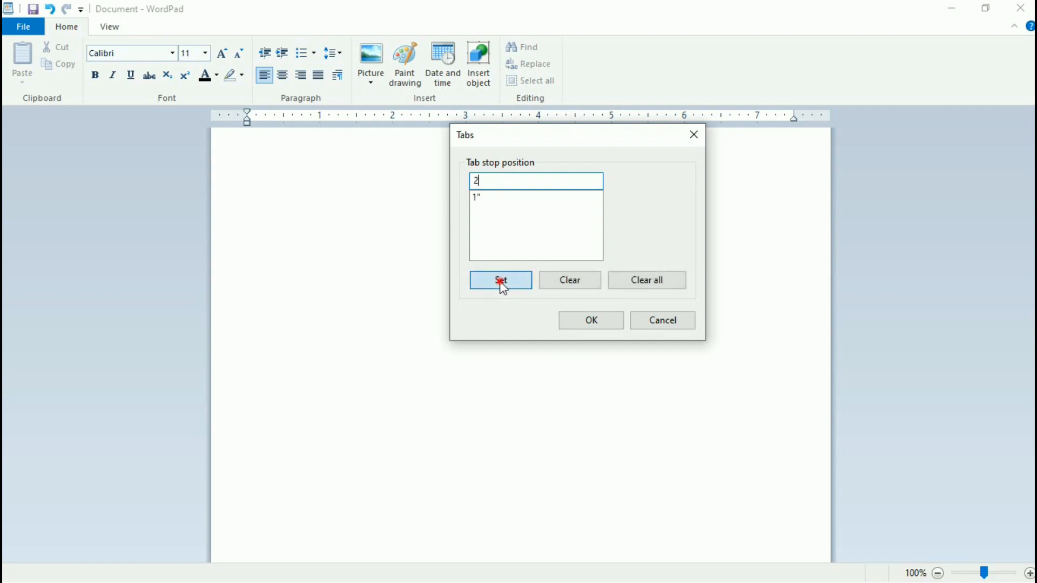
click(500, 280)
text(3)
click(500, 278)
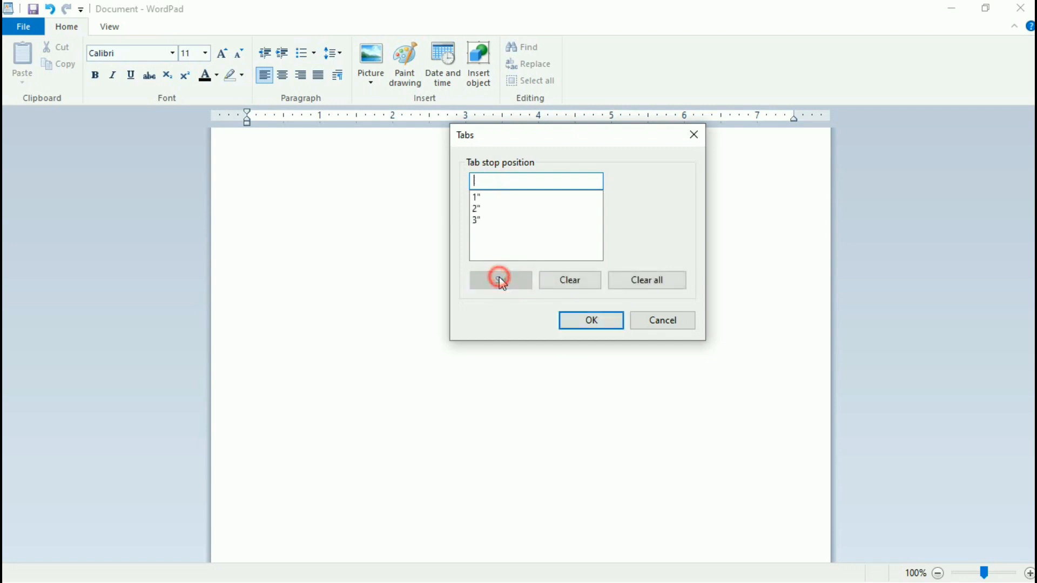
text(4)
click(500, 280)
text(5)
click(499, 276)
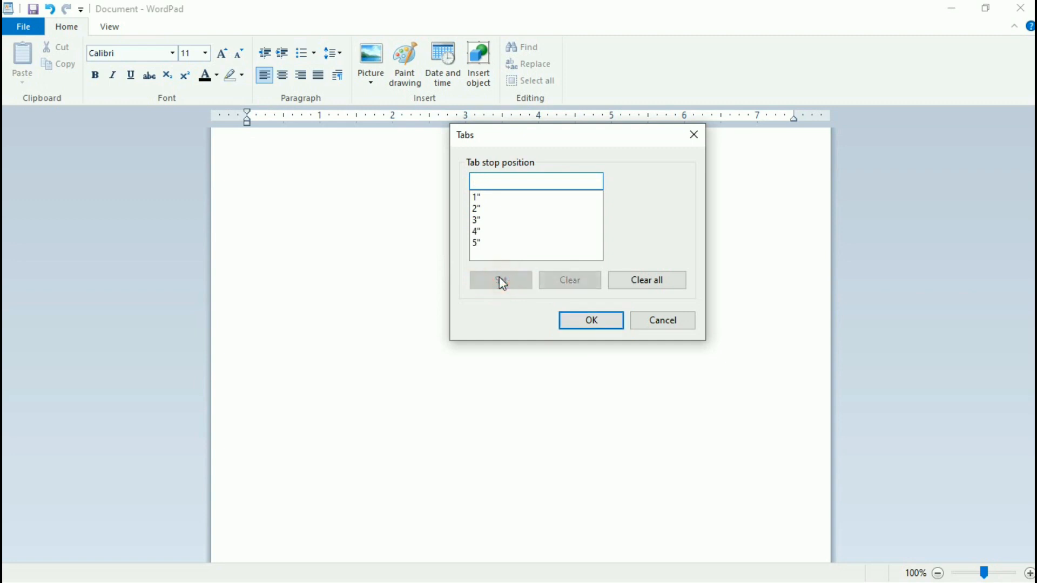
text(6)
click(506, 286)
text(7)
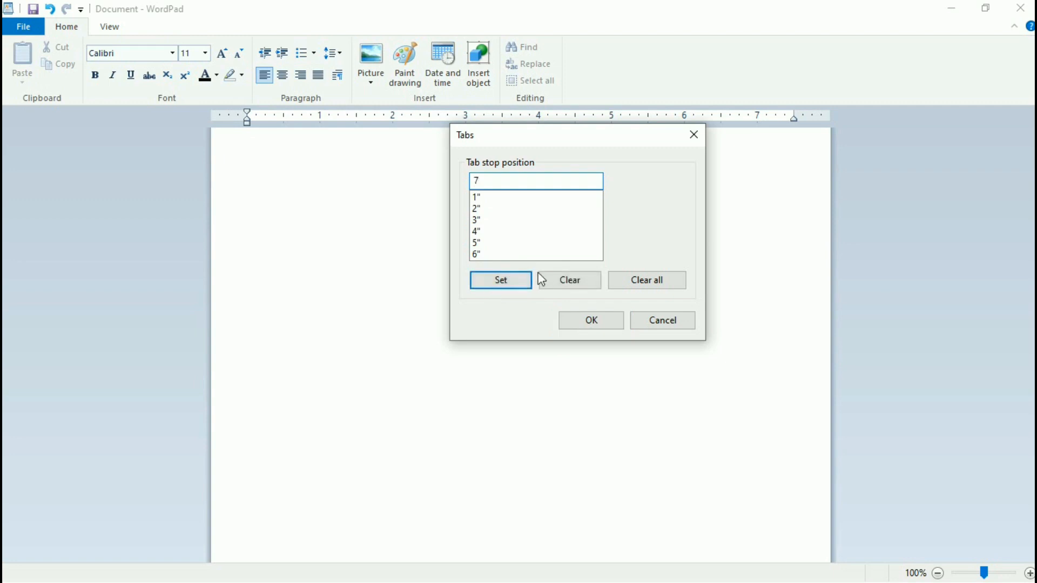
click(497, 278)
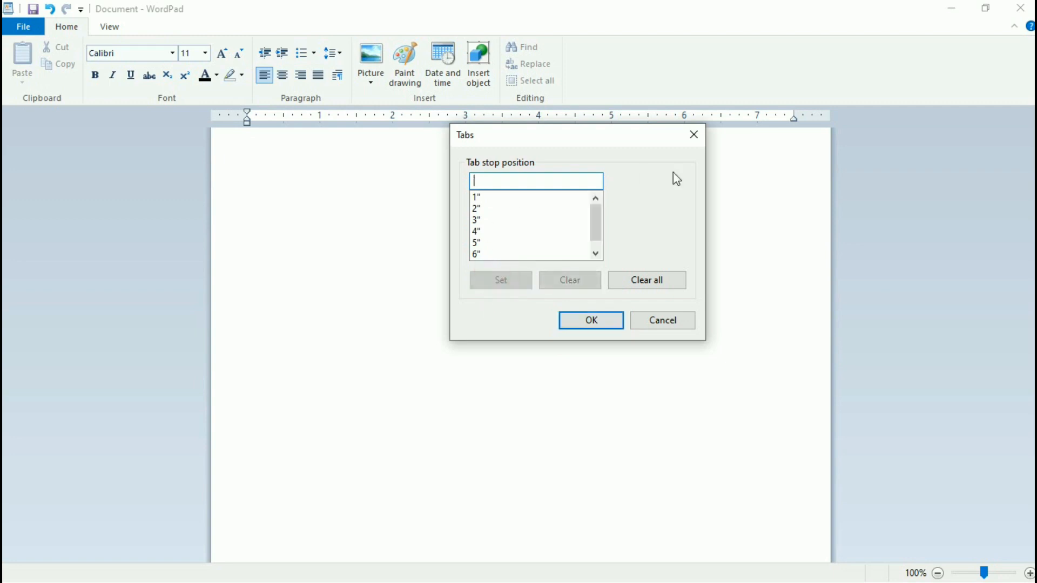
click(585, 320)
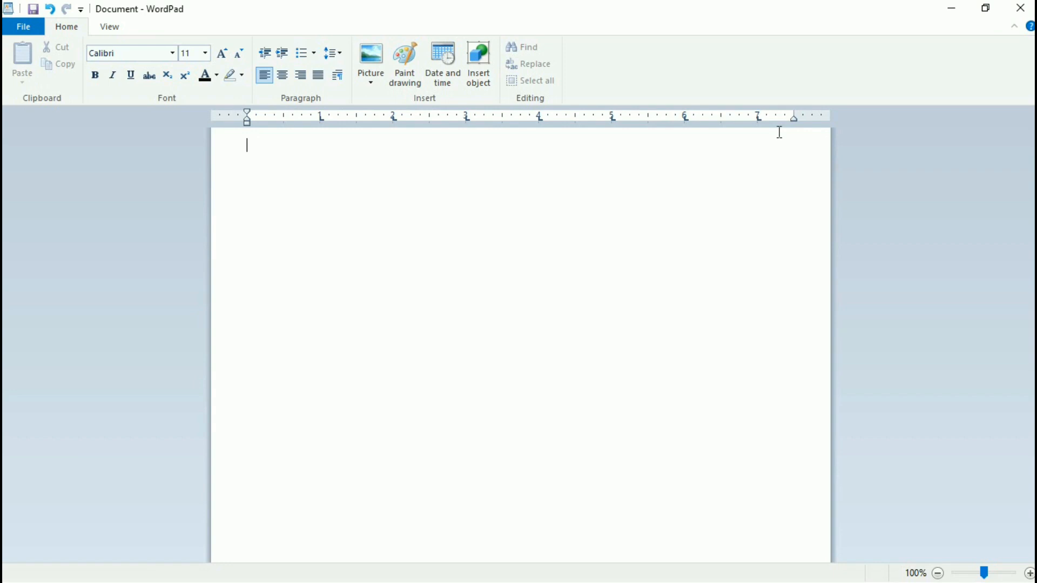
Step: Enter the month title JANUARY in capitals on the first line of the document
key(Caps_Lock)
text(JANUARY)
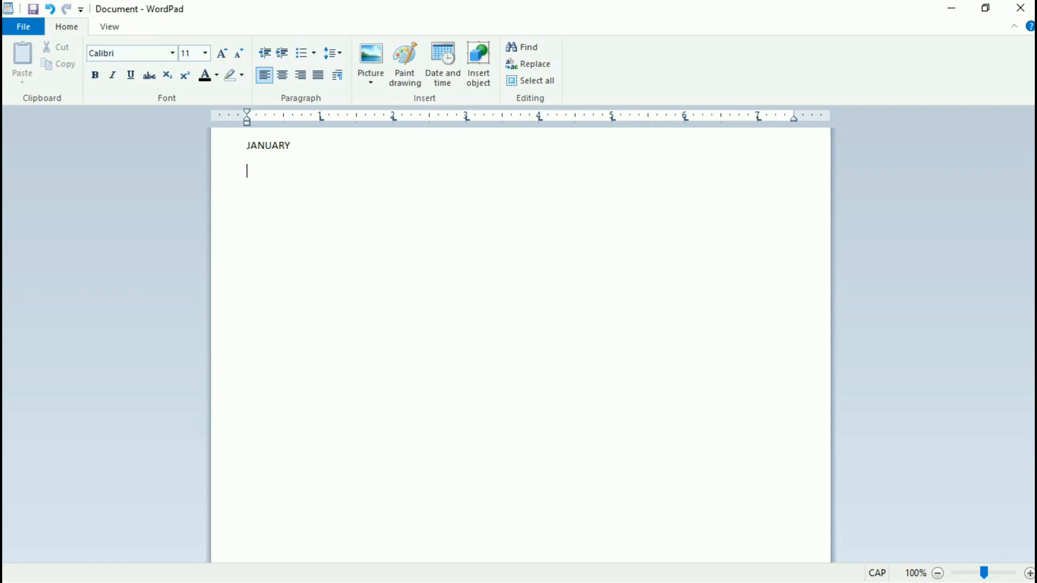
key(Caps_Lock)
key(Caps_Lock)
Step: Enter the weekday headings S, M, T, W, TH, F and S below the title, one at each tab stop
key(Tab)
key(Tab)
text(M	T	W)
key(Tab)
key(Tab)
text(TH)
Step: Look up the weekday layout of January 2020 in the system calendar and return to the document
key(super)
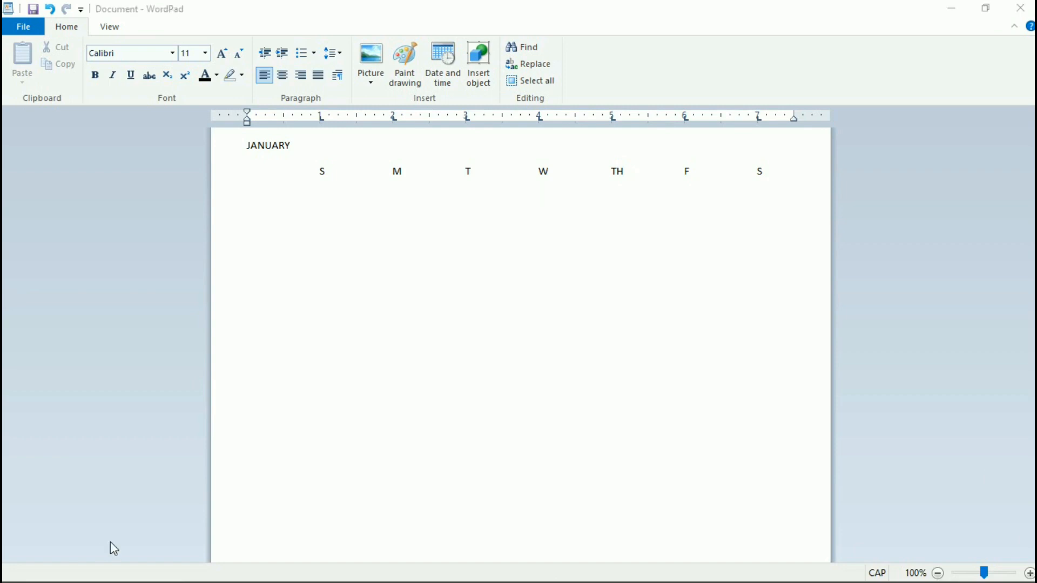
key(super)
click(988, 574)
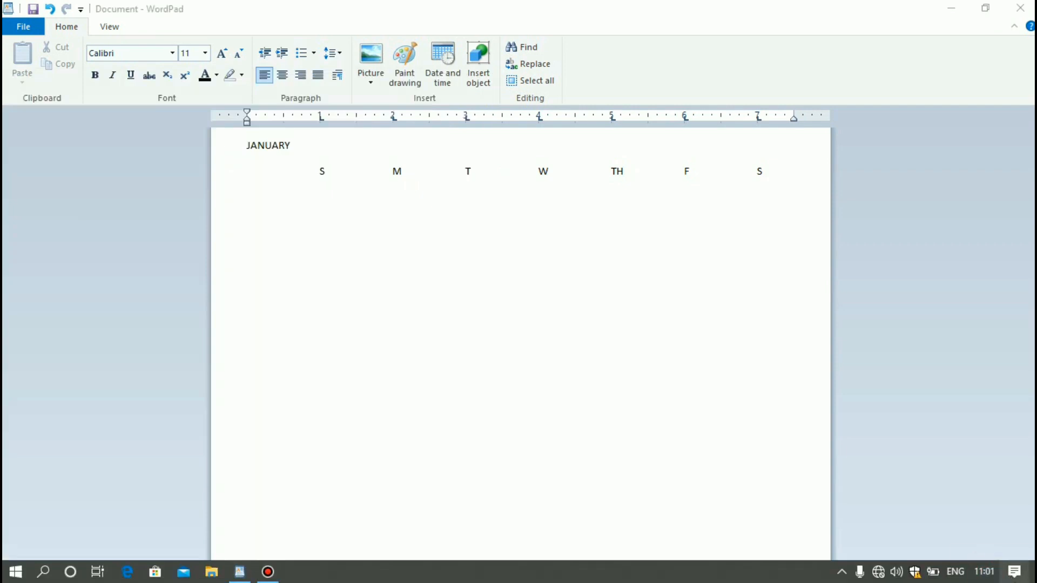
click(984, 572)
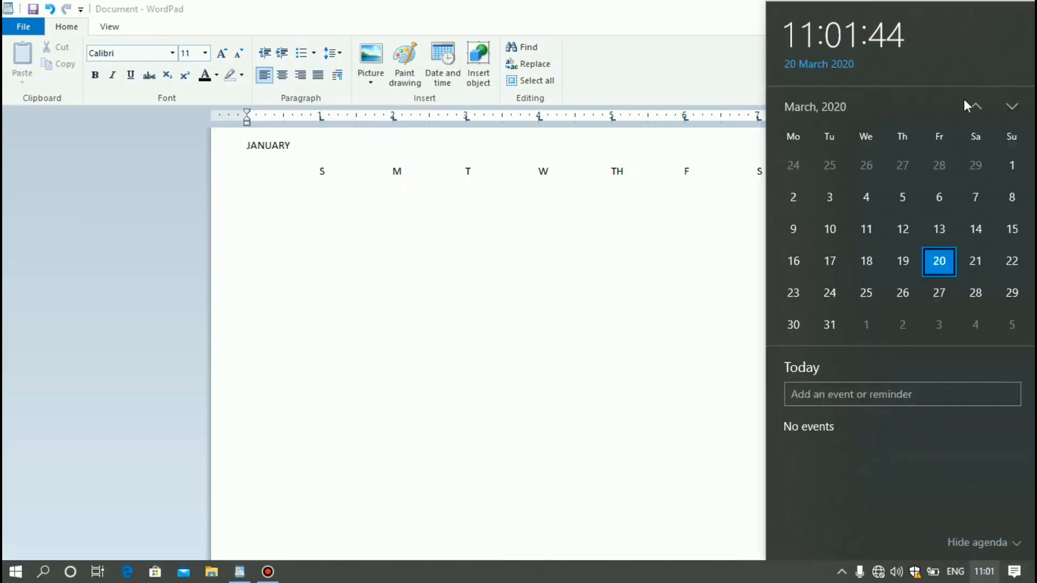
click(975, 107)
click(974, 106)
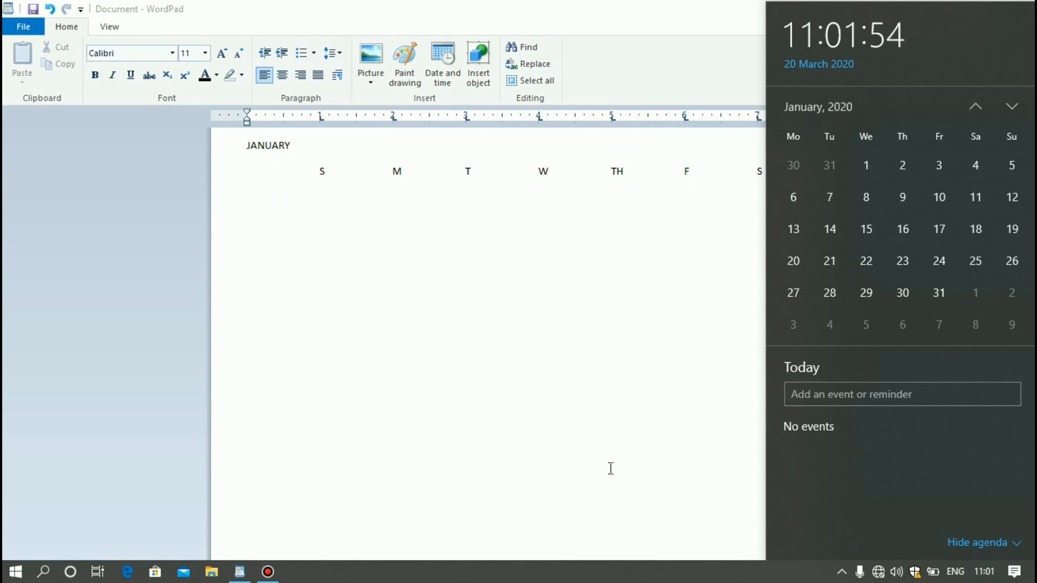
click(543, 202)
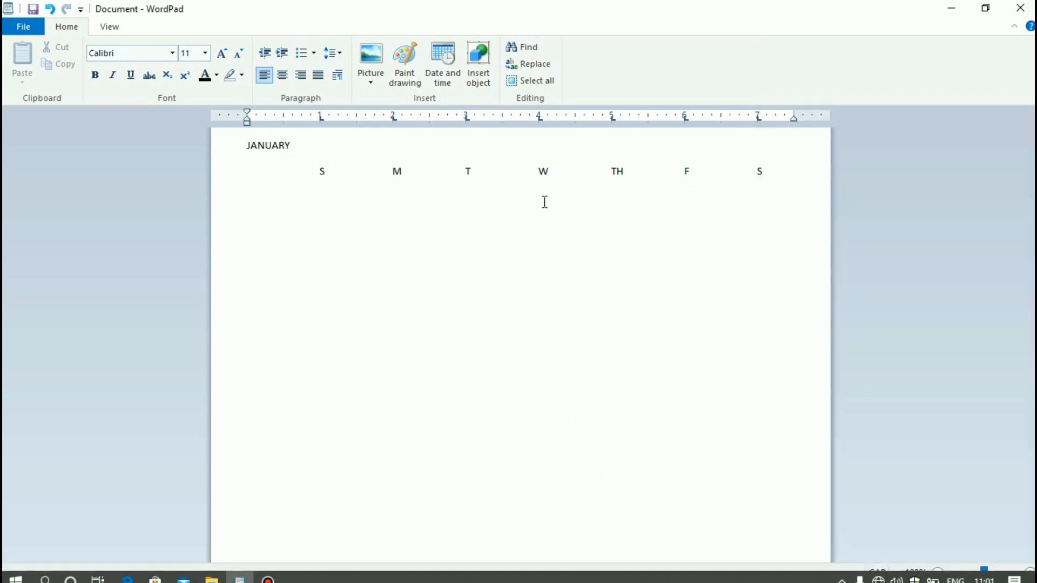
Step: Enter dates 1 to 4 under W through the last S, and dates 5 to 11 across the second week row
text(1 2 3 4)
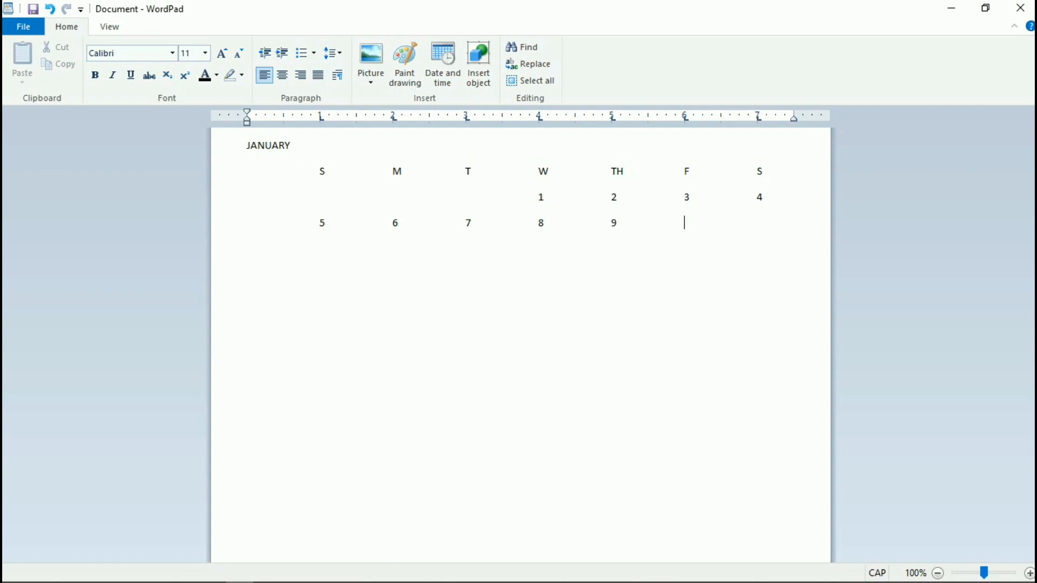
text(10)
key(Tab)
text(11 	)
Step: Enter dates 12 to 18 across the third week row, one under each weekday heading
text(12	)
text(13)
key(Tab)
text(14)
key(Tab)
text(15	16	17	)
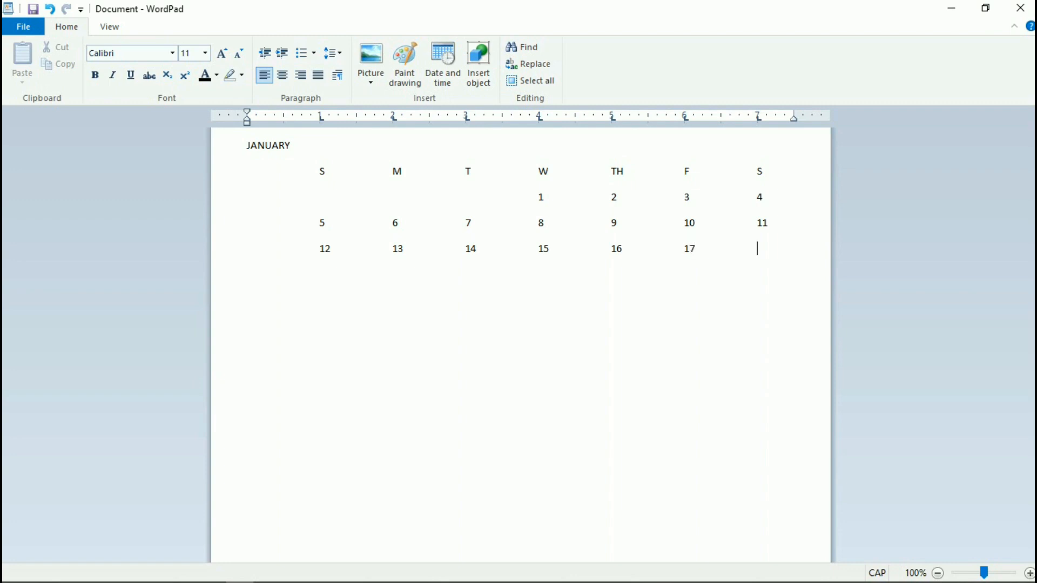
text(18 1)
Step: Enter dates 19 to 25 across the fourth week row, aligned under the weekday headings
text(9	)
text(20	)
text(21	)
text(22	2)
text(3	)
text(24)
key(Tab)
text(25)
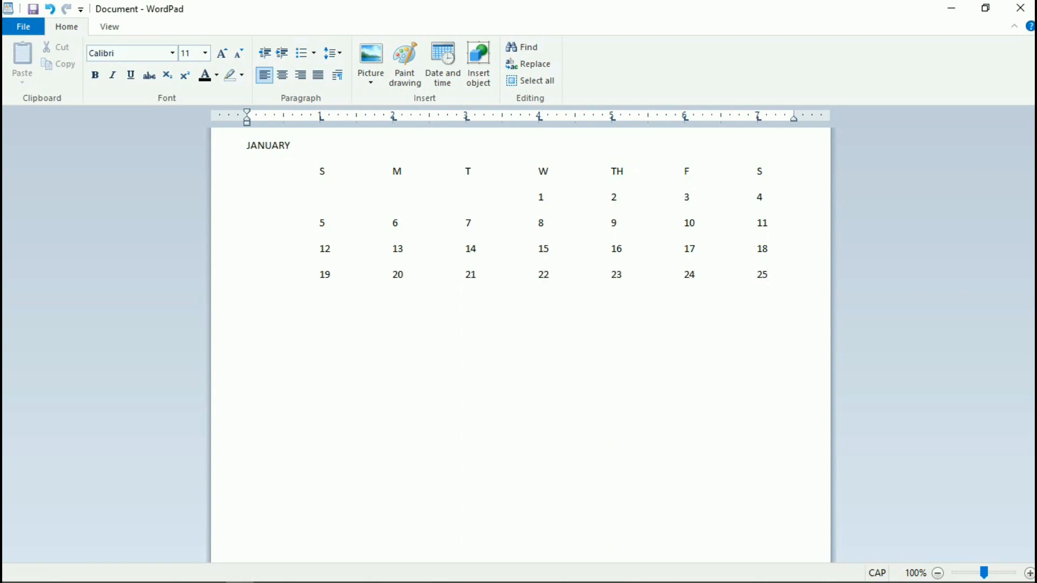
Step: Enter dates 26 to 31 across the fifth week row, one under each weekday heading from the first S through F
text(26 27)
text(8)
text(93031)
Step: Set the font size of the whole calendar, from the JANUARY title to the last date row, to 26
click(238, 154)
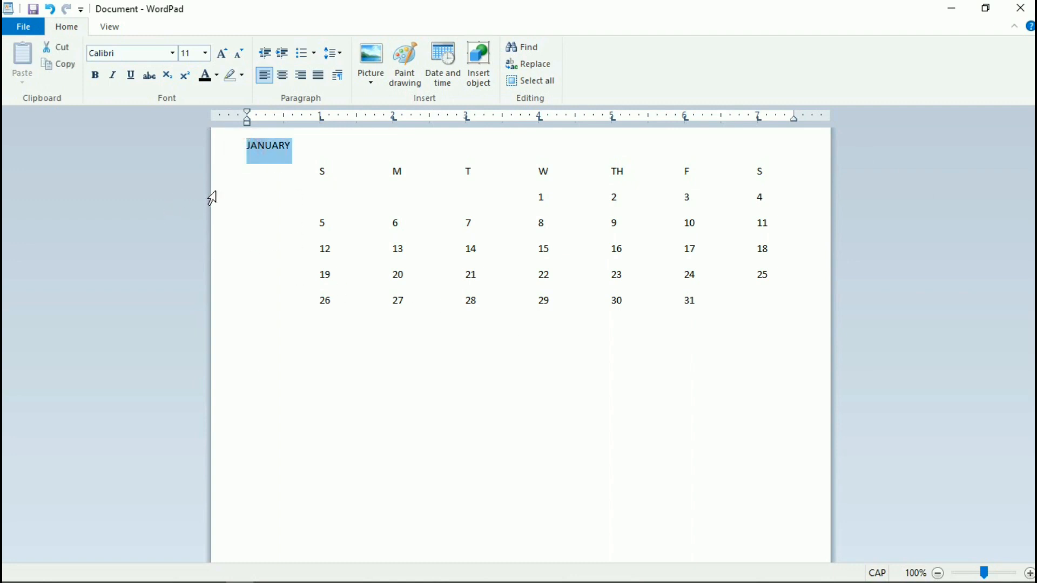
drag(722, 306, 223, 147)
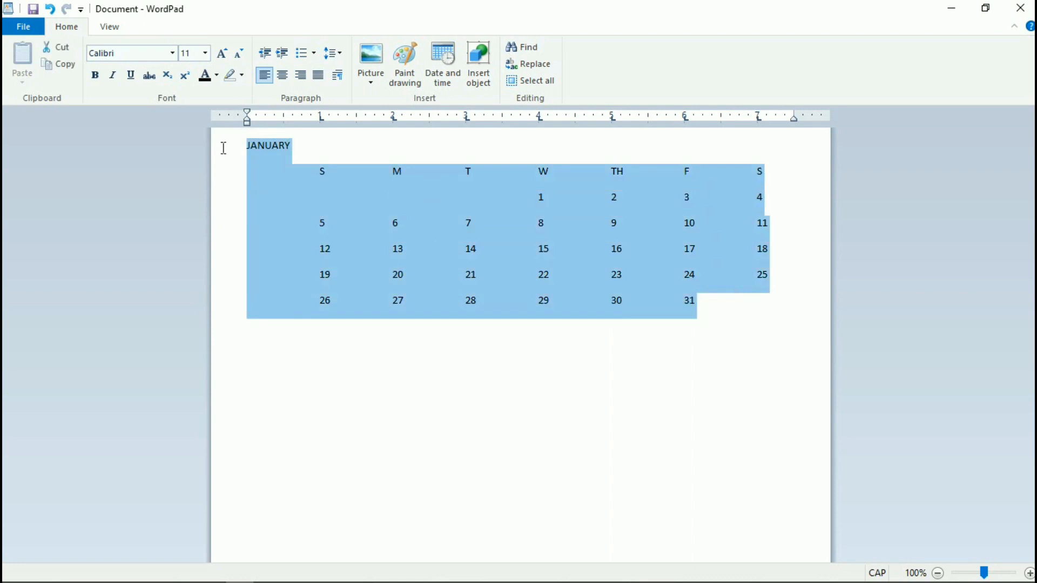
click(221, 54)
click(205, 53)
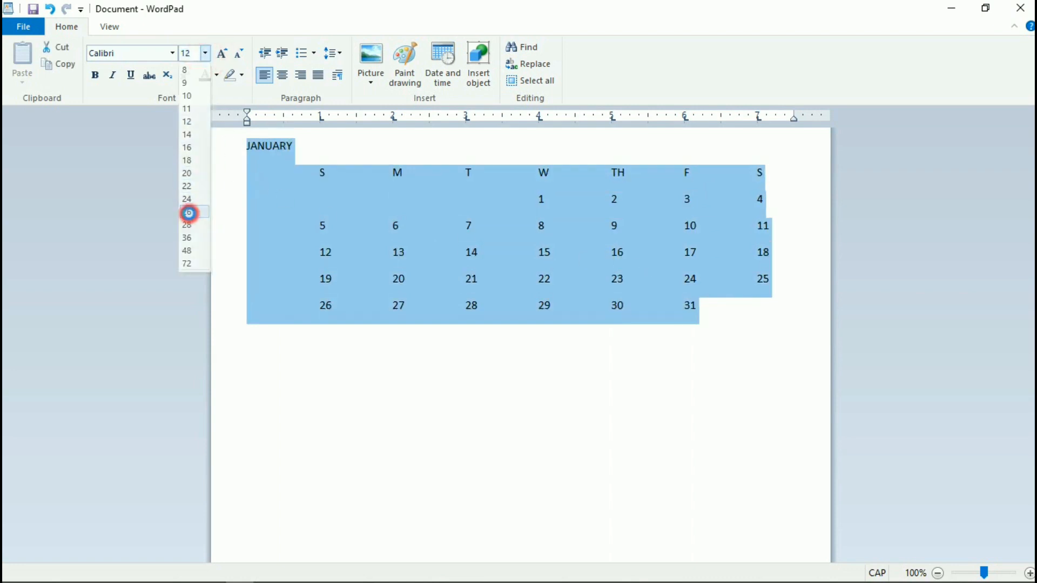
click(189, 213)
click(569, 313)
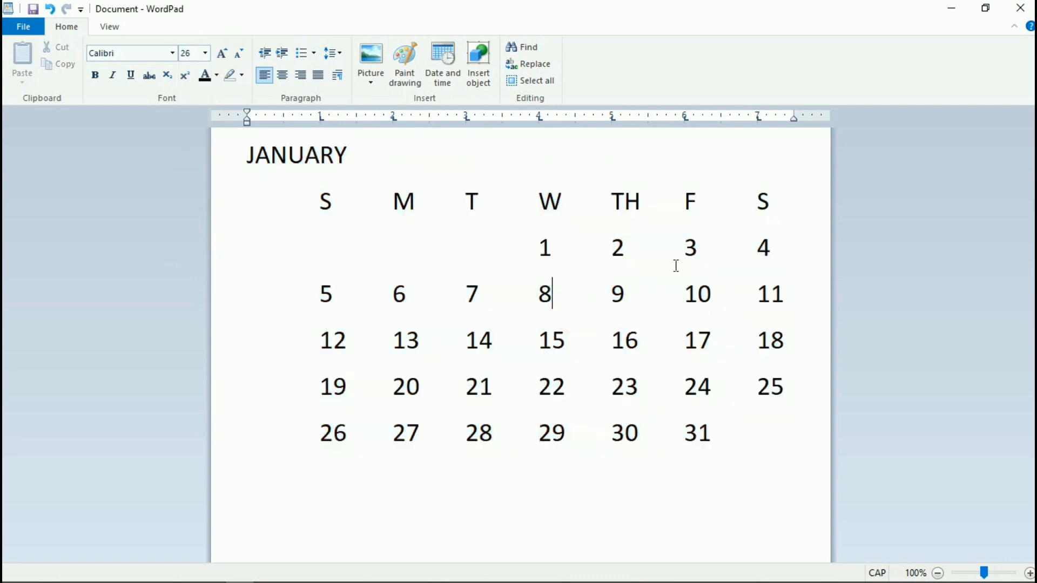
Step: Center the JANUARY title on the page
click(236, 162)
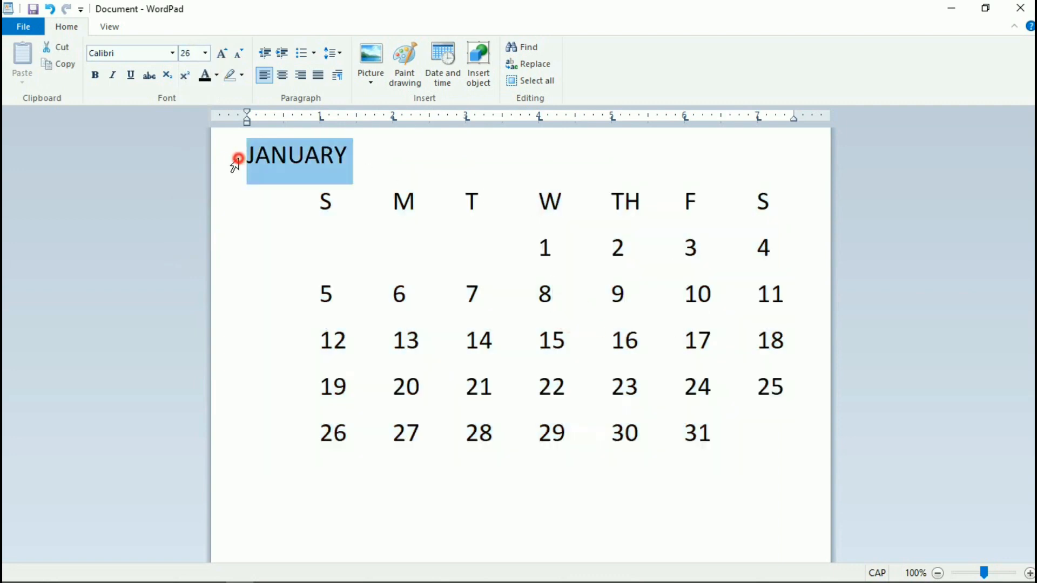
click(282, 75)
click(529, 166)
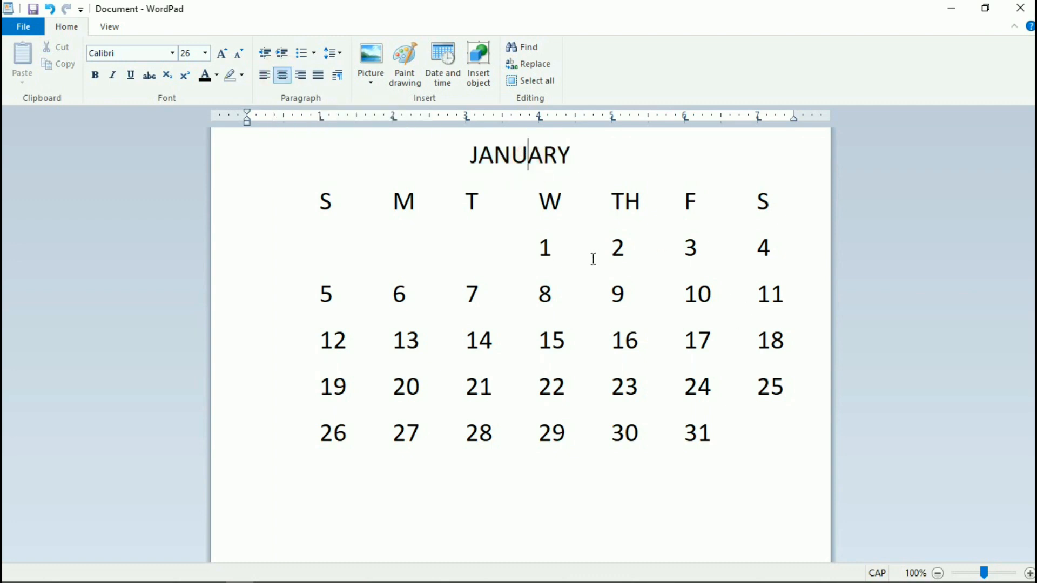
Step: Try the Freehand521 BT font on the JANUARY title
double_click(465, 166)
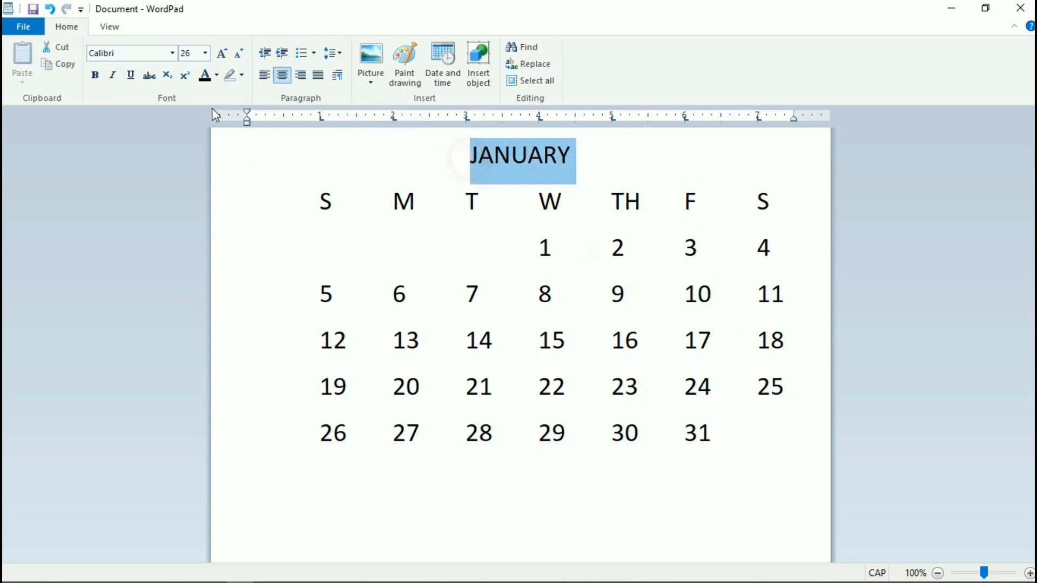
click(173, 53)
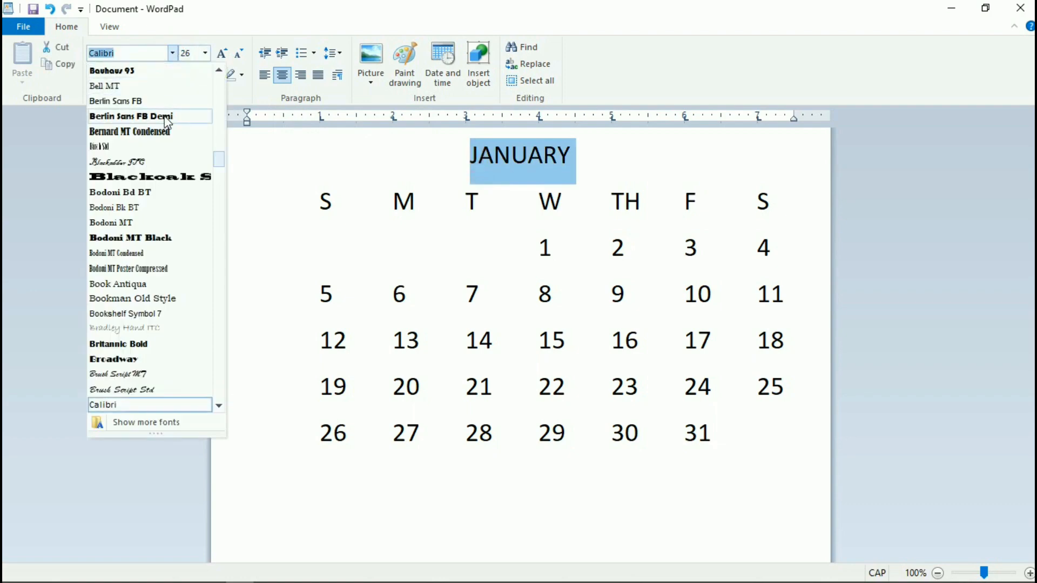
scroll(158, 236, down, 12)
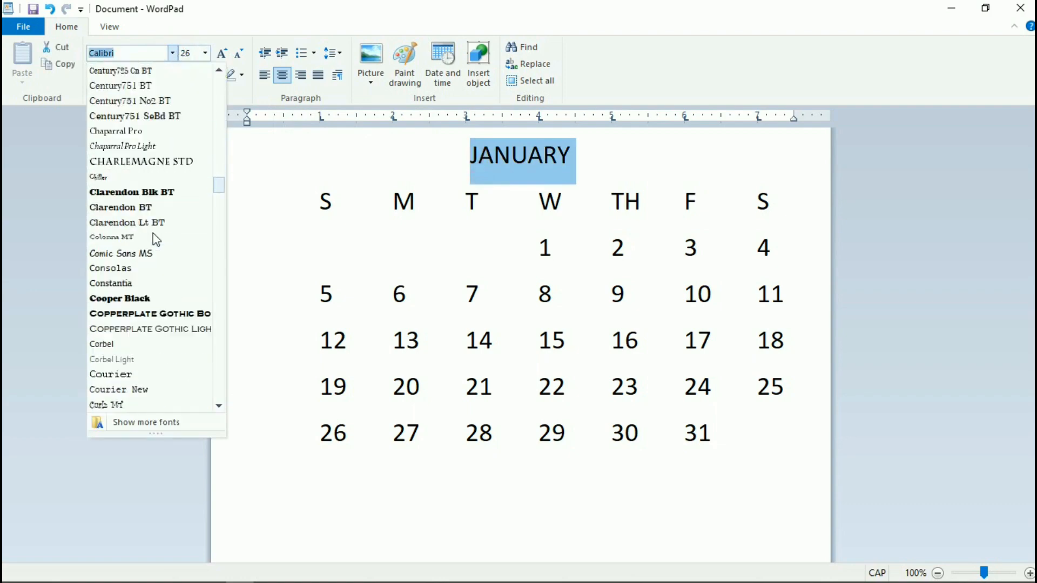
scroll(151, 261, down, 4)
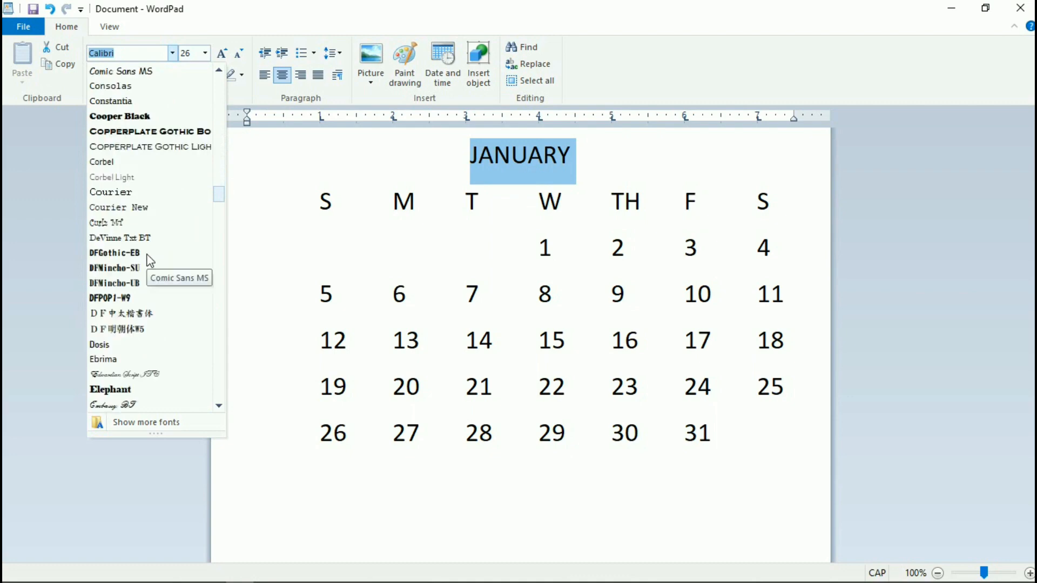
scroll(151, 261, down, 1)
scroll(135, 230, down, 6)
scroll(135, 227, down, 4)
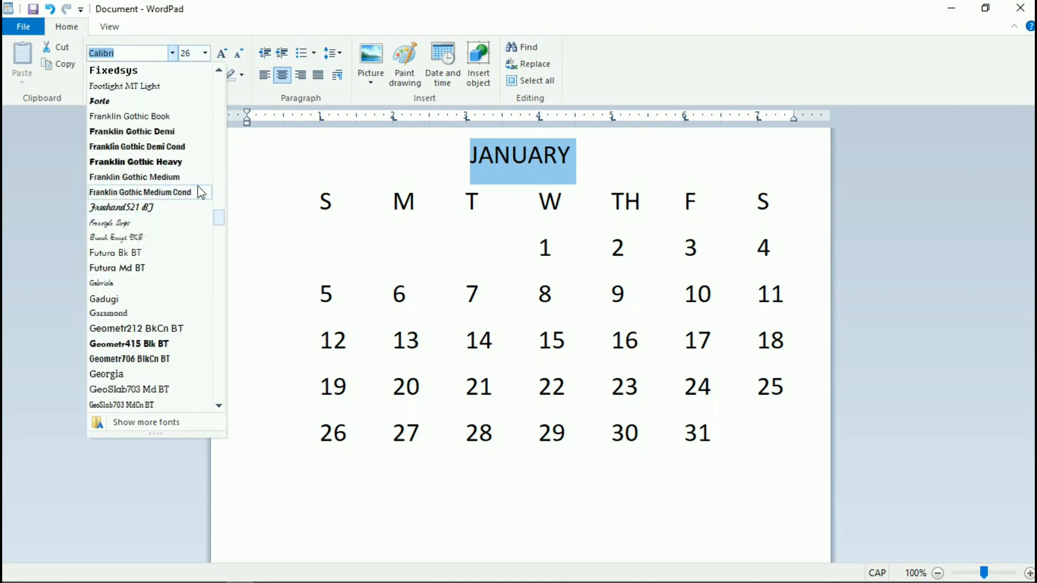
click(139, 208)
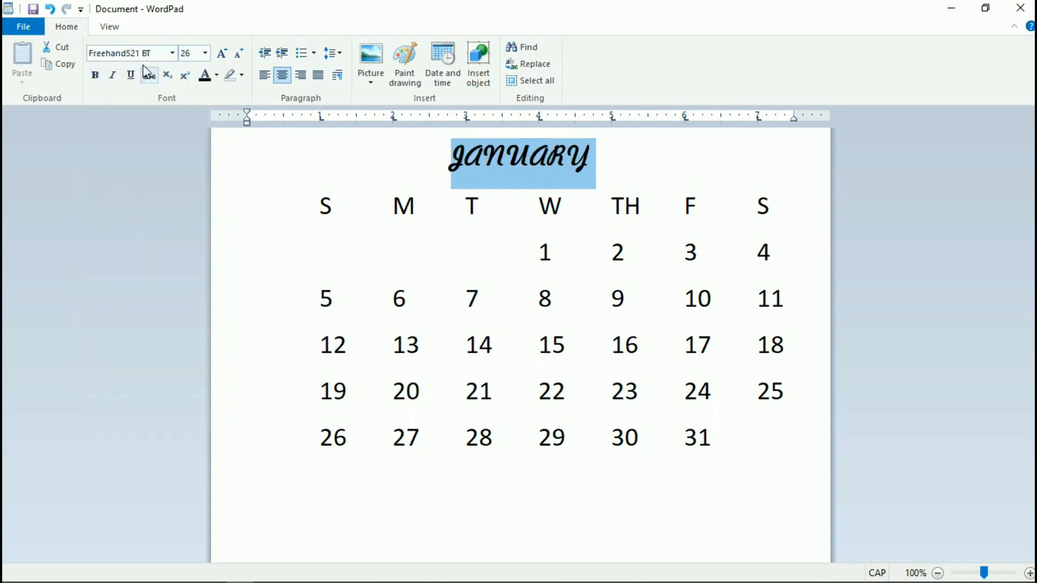
Step: Format the JANUARY title in bold Futura Md BT at size 36
click(172, 53)
scroll(146, 241, down, 4)
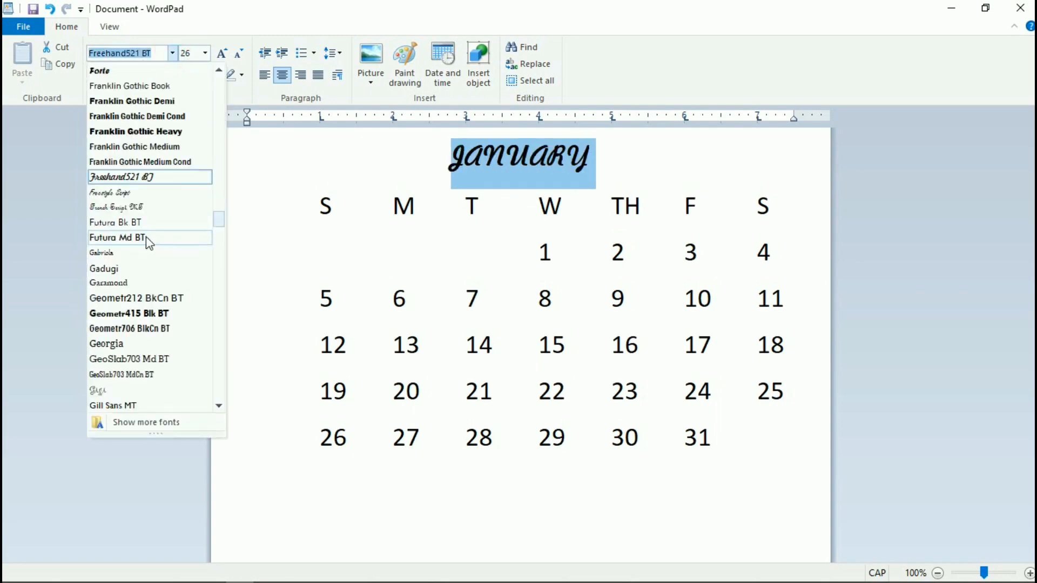
click(145, 238)
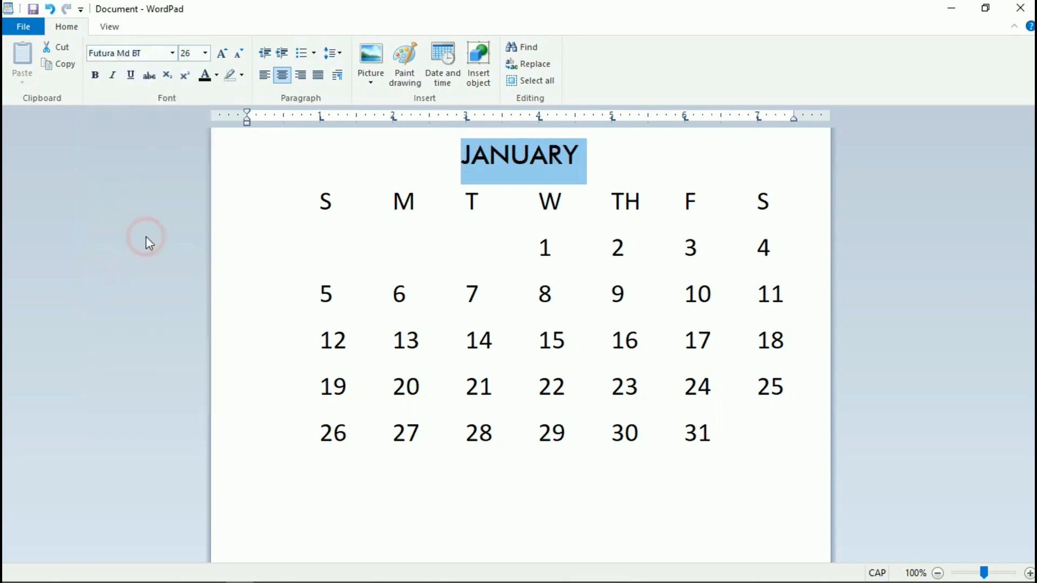
click(95, 76)
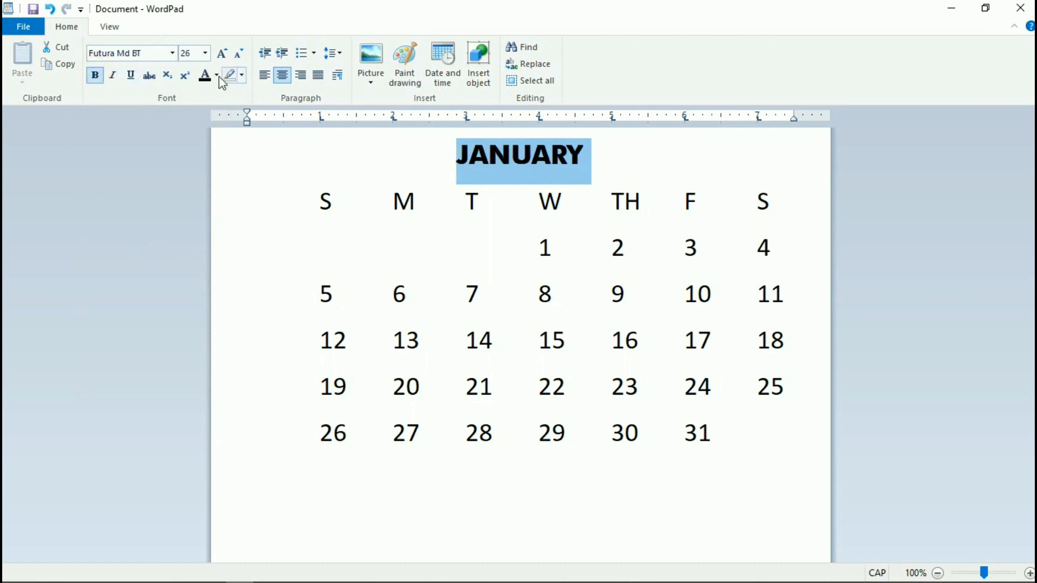
click(222, 53)
click(222, 54)
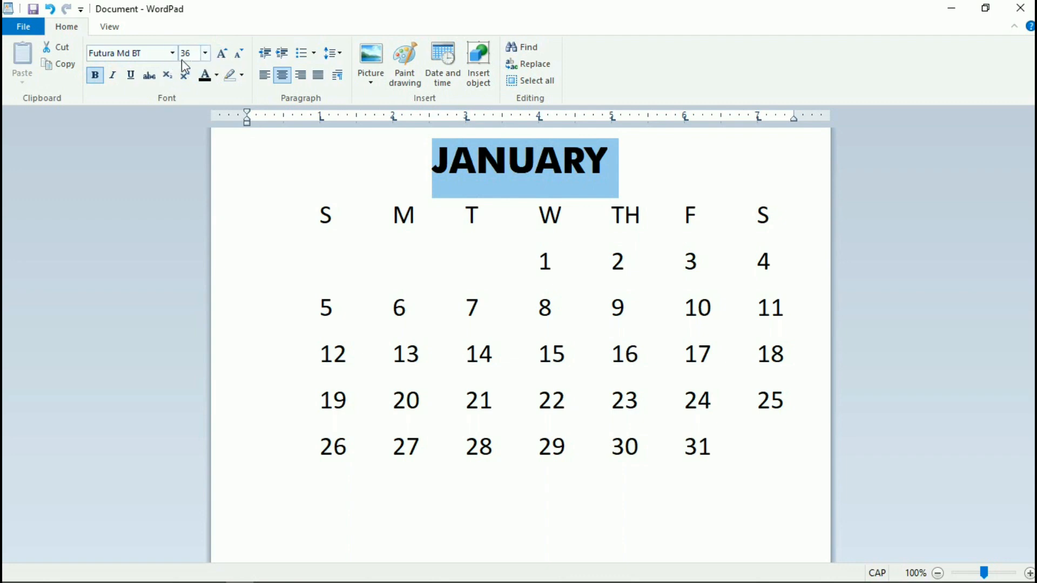
click(621, 169)
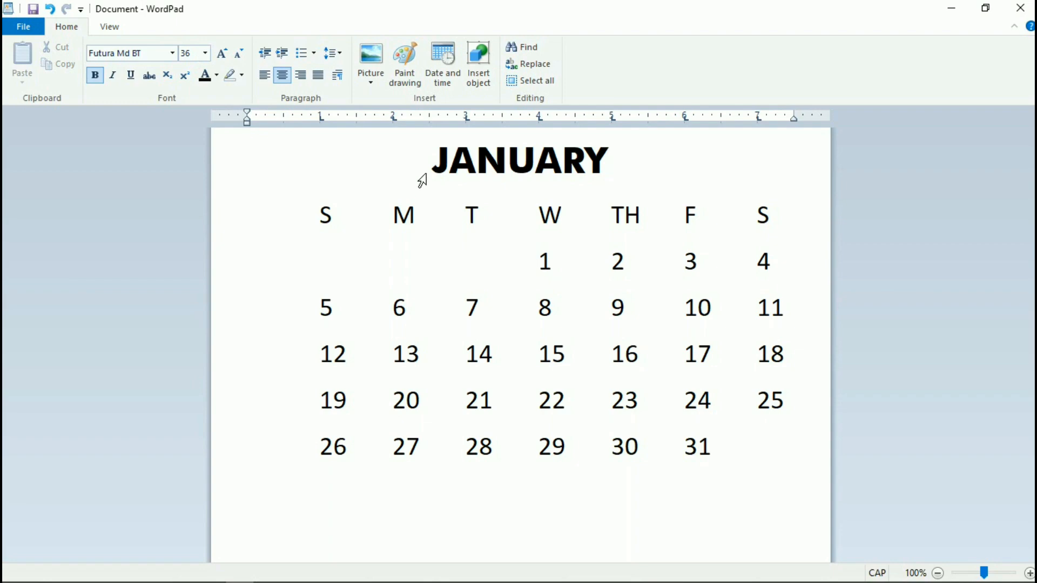
Step: Try Bodoni MT and Bahnschrift SemiLight SemiCondensed as fonts for the weekday headings and dates
drag(322, 214, 718, 448)
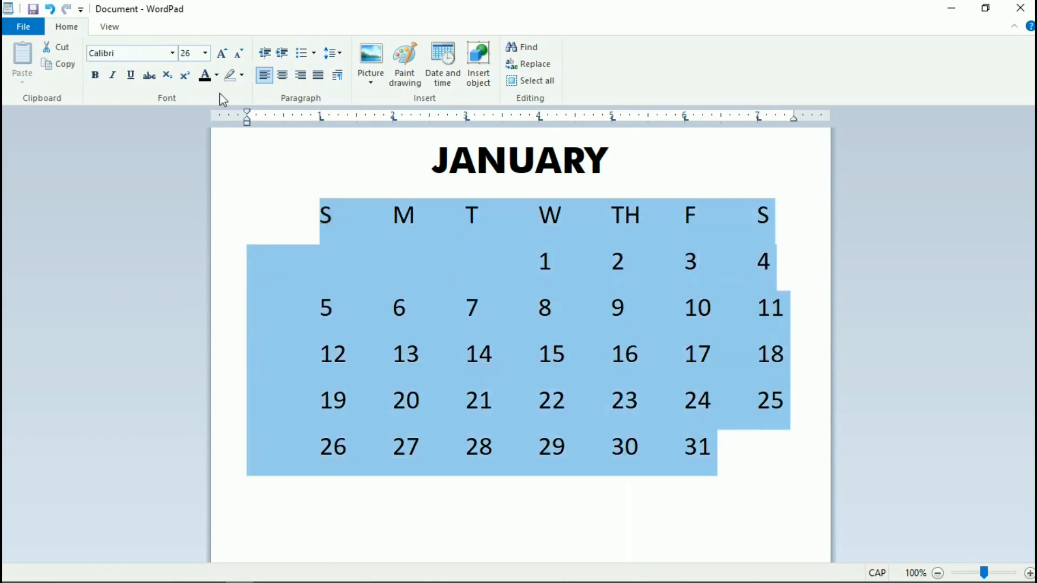
click(172, 53)
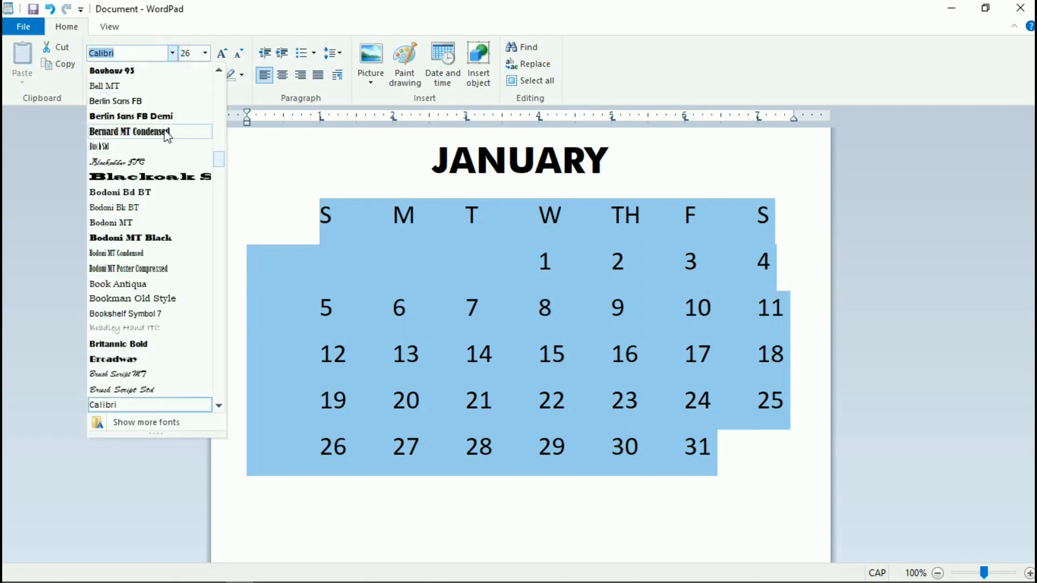
click(130, 222)
click(172, 53)
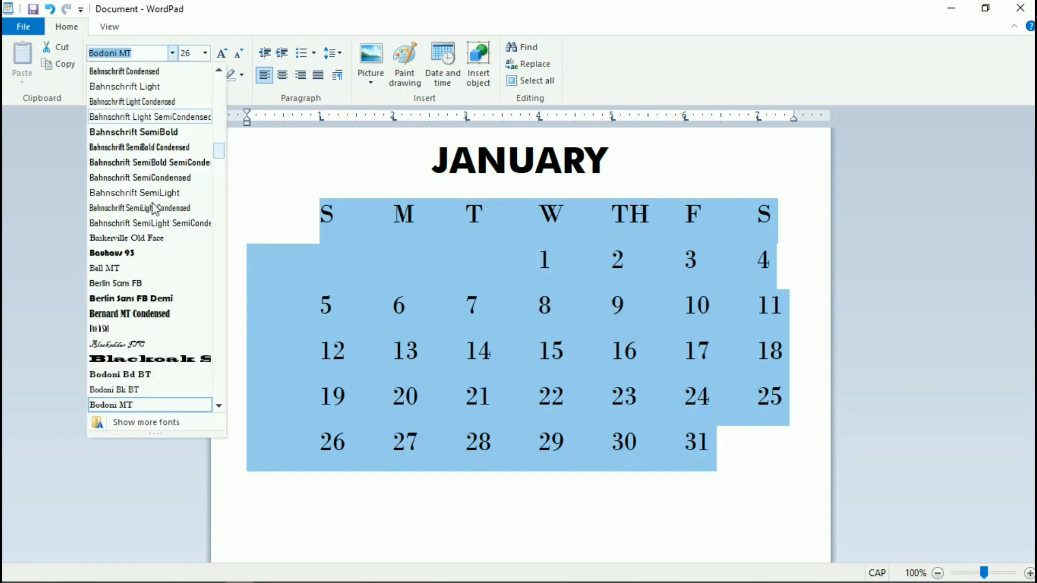
scroll(162, 157, up, 1)
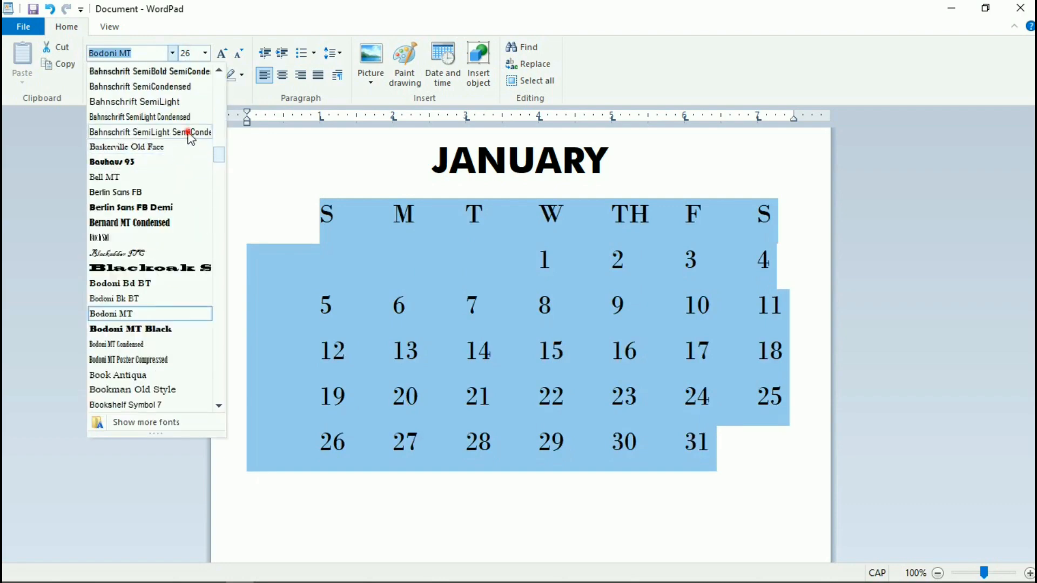
click(187, 132)
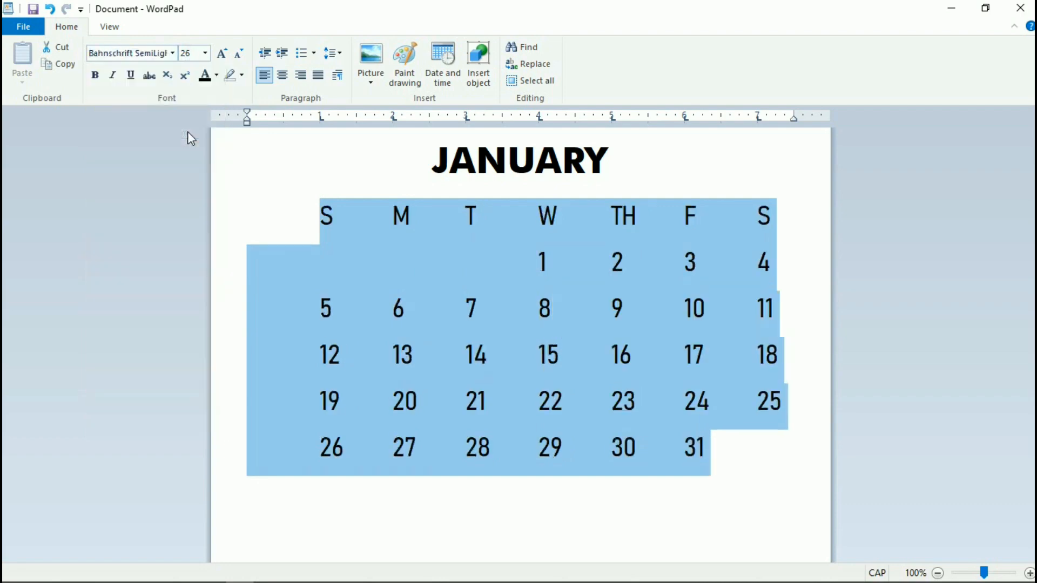
Step: Apply the Charlemagne Std font to the weekday headings and all dates
click(172, 53)
scroll(149, 273, down, 8)
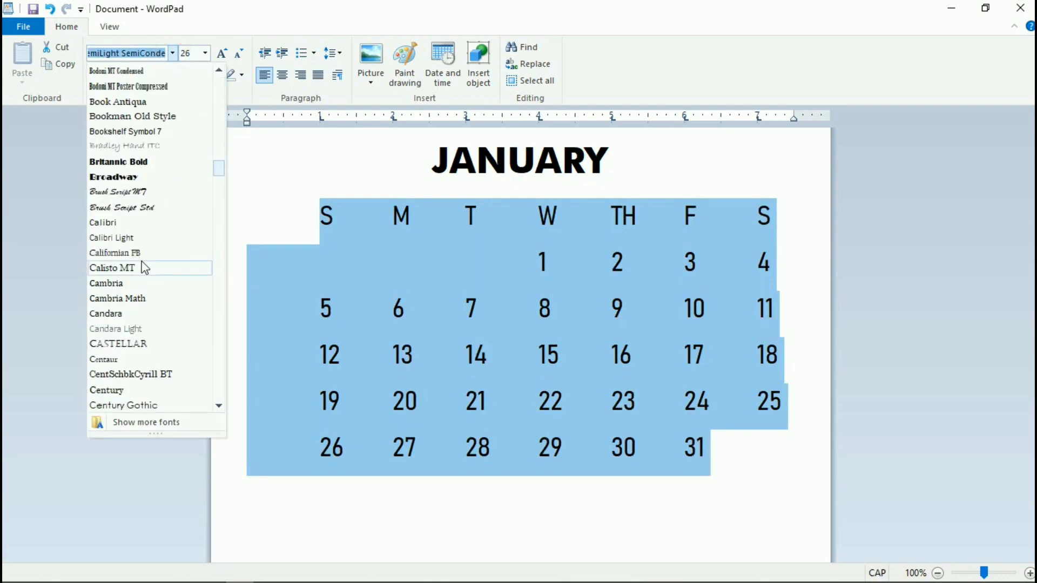
scroll(144, 269, down, 5)
click(150, 301)
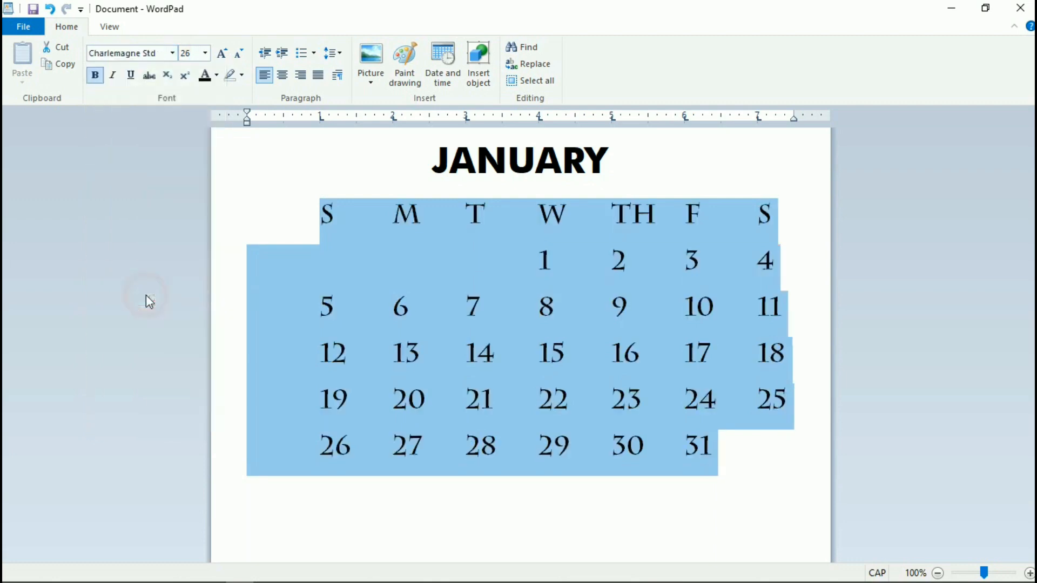
click(726, 449)
Step: Try switching bold off and on for the weekday heading row
drag(324, 215, 771, 219)
click(95, 78)
click(95, 78)
click(89, 76)
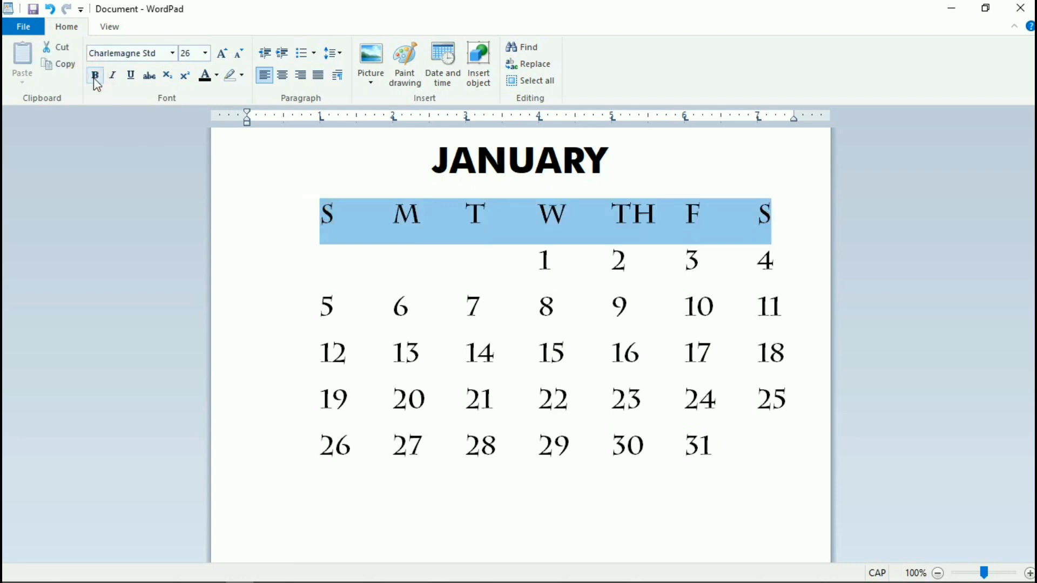
click(95, 80)
click(407, 342)
Step: Change the font of the weekday headings and all dates to Century Gothic
click(319, 216)
drag(319, 216, 737, 457)
click(172, 52)
scroll(167, 294, down, 6)
scroll(135, 259, down, 7)
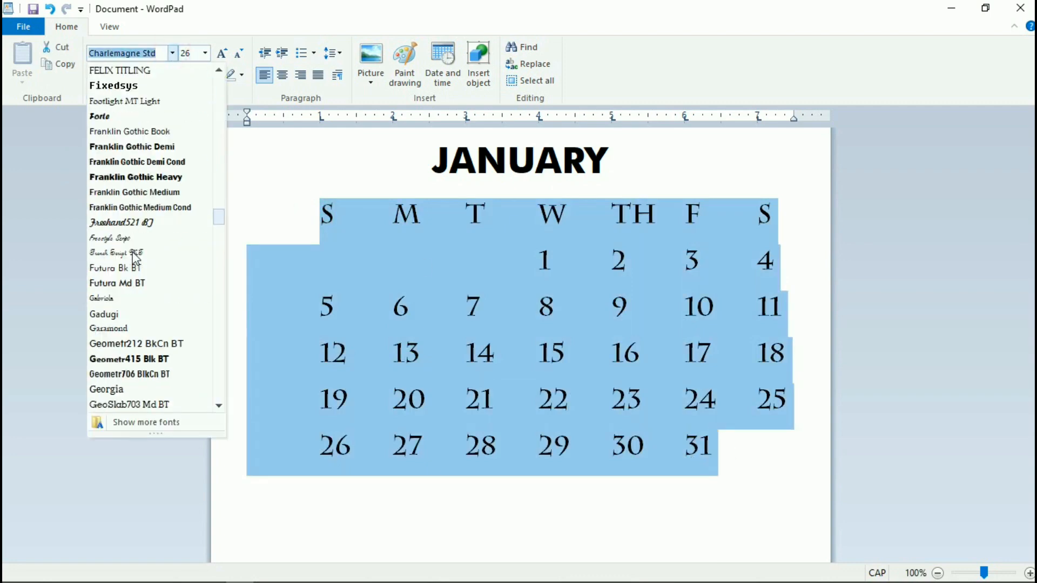
scroll(135, 259, down, 1)
scroll(135, 260, up, 18)
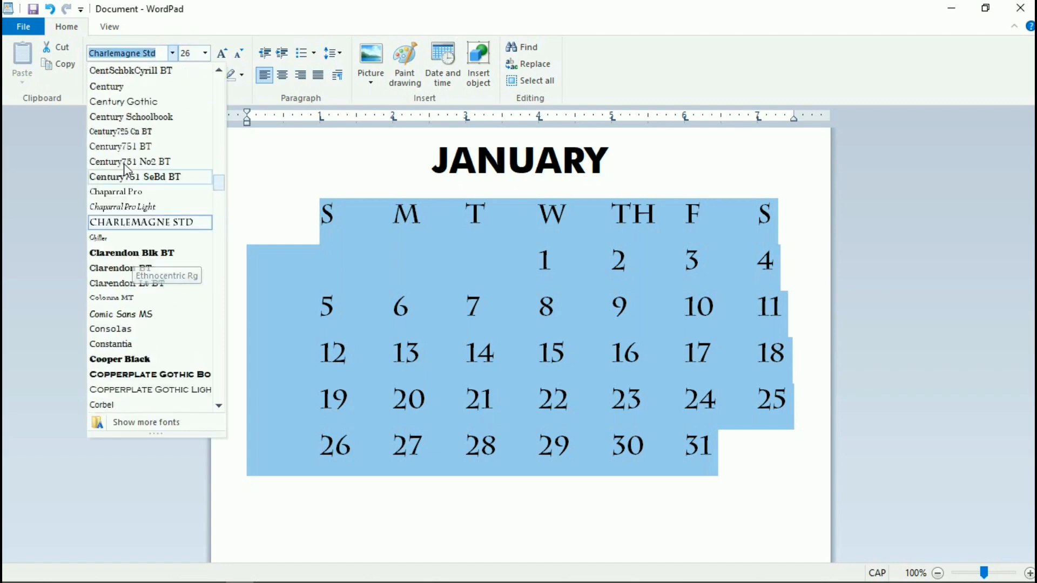
click(135, 102)
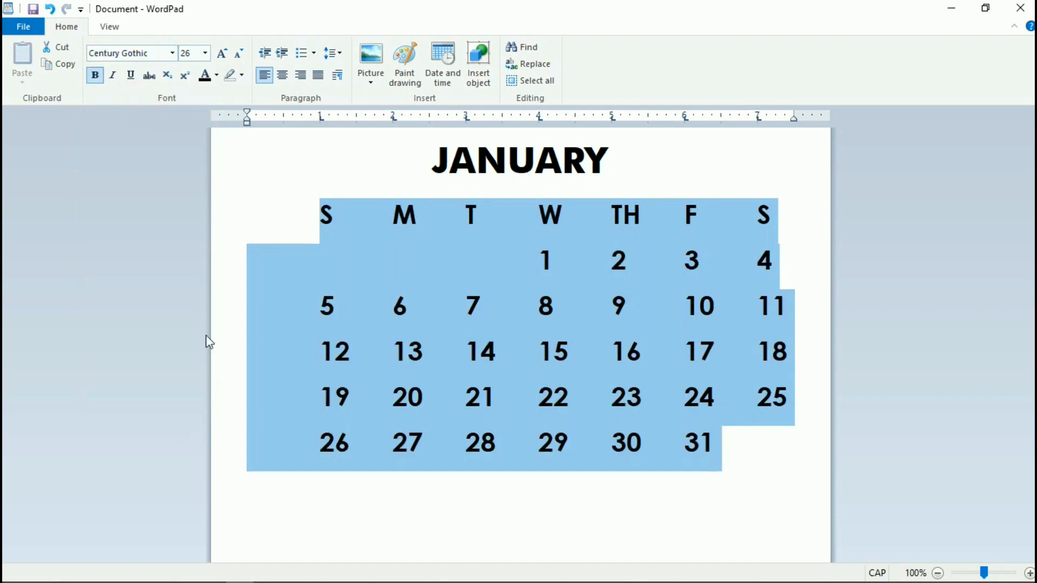
click(588, 387)
Step: Remove bold from all dates, 1 through 31
drag(316, 219, 773, 217)
drag(542, 261, 711, 454)
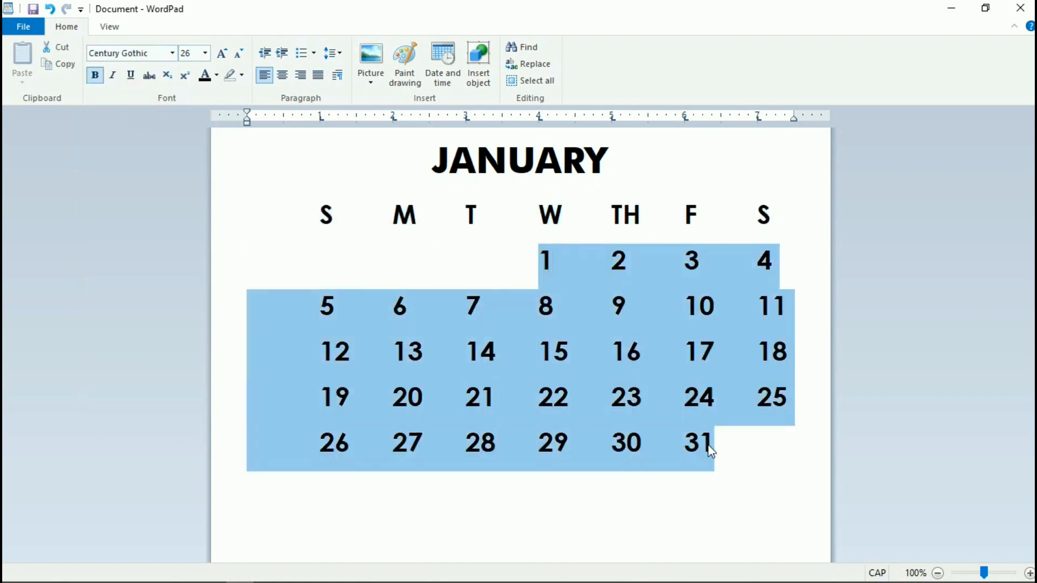
click(94, 75)
click(472, 352)
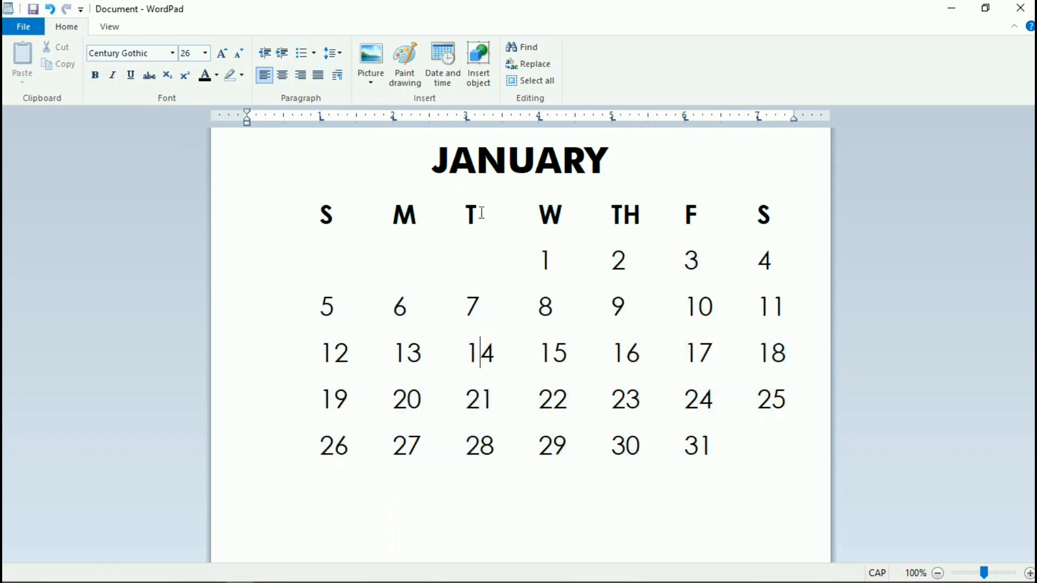
Step: Color the weekday heading row blue
click(314, 214)
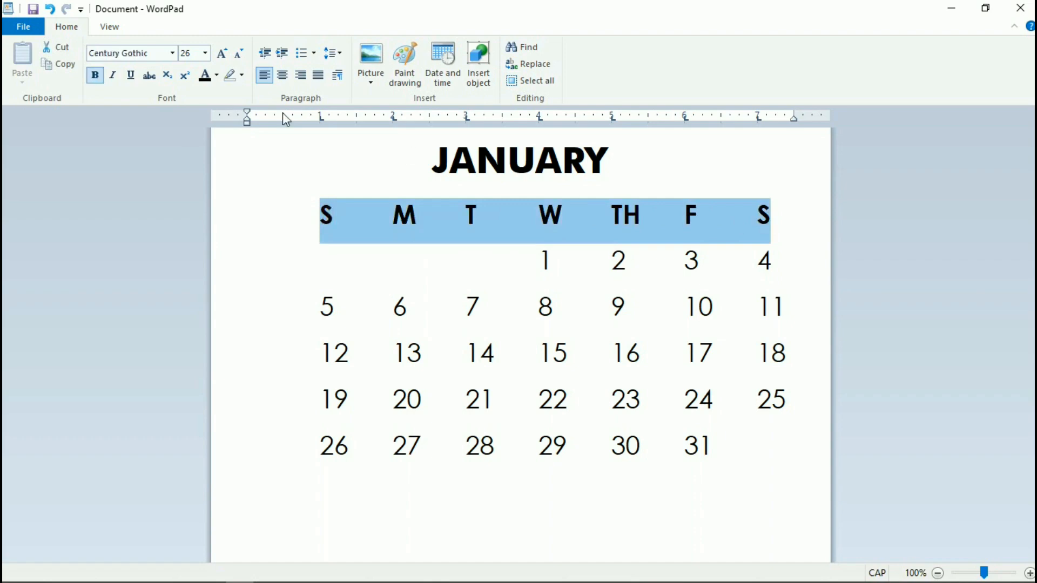
click(216, 75)
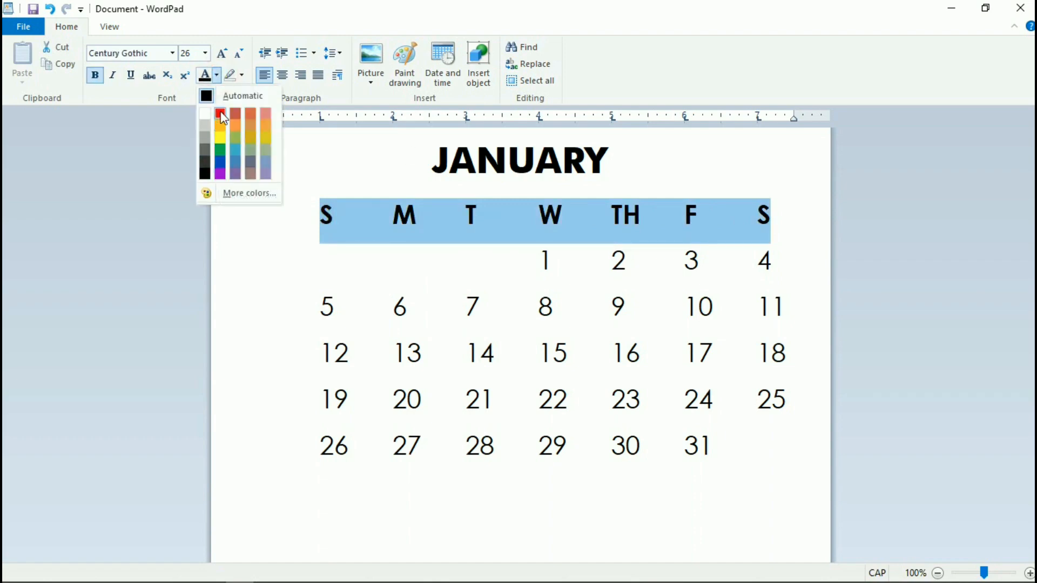
click(220, 161)
click(565, 394)
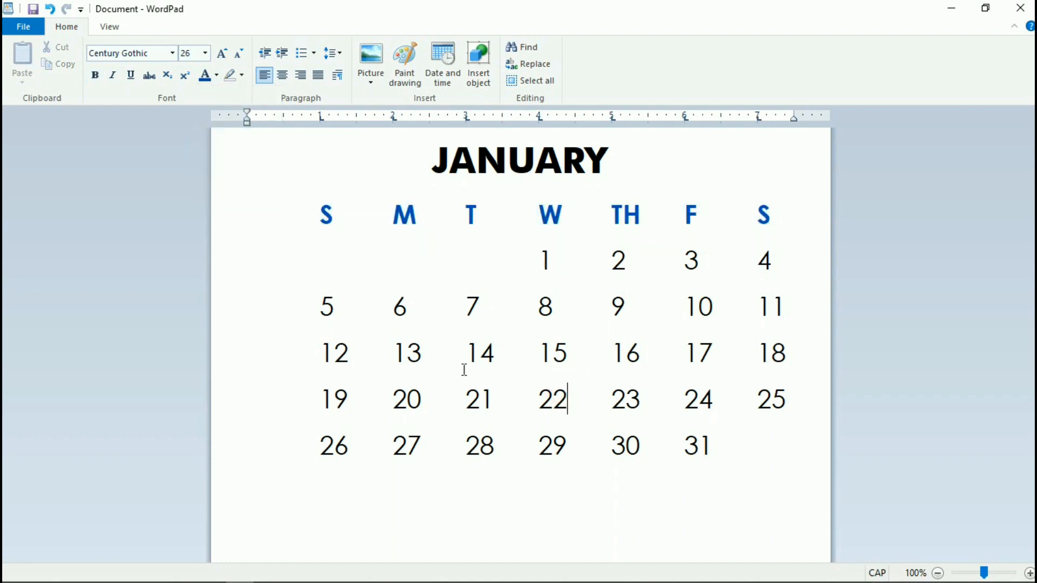
Step: Color the date 5 in the first S column red
double_click(321, 306)
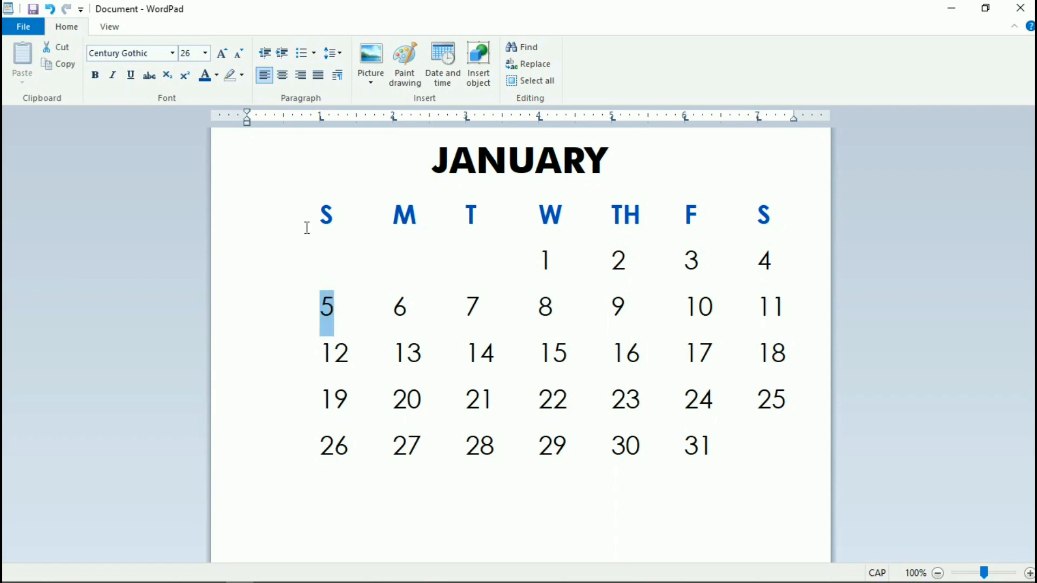
click(216, 75)
click(220, 114)
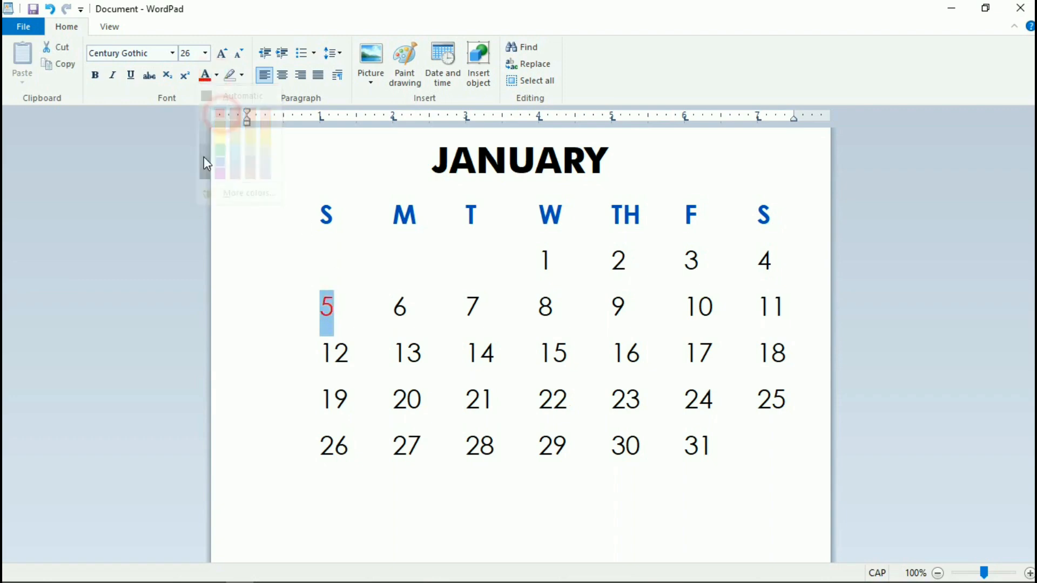
Step: Color the dates 12, 19 and 26 in the first S column of January red
click(318, 355)
double_click(319, 355)
click(205, 75)
double_click(318, 401)
click(204, 75)
double_click(319, 447)
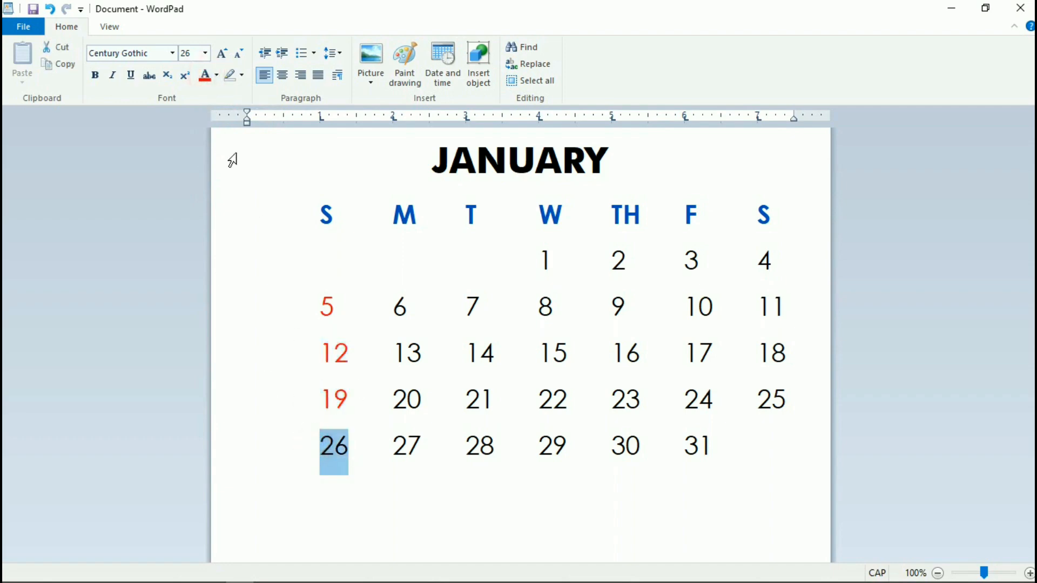
click(204, 75)
Step: Color the January dates 13 and 14 red
click(391, 352)
drag(392, 352, 508, 354)
click(210, 78)
Step: Copy the entire January calendar, from its title through 31, and paste it on the blank line below
click(715, 446)
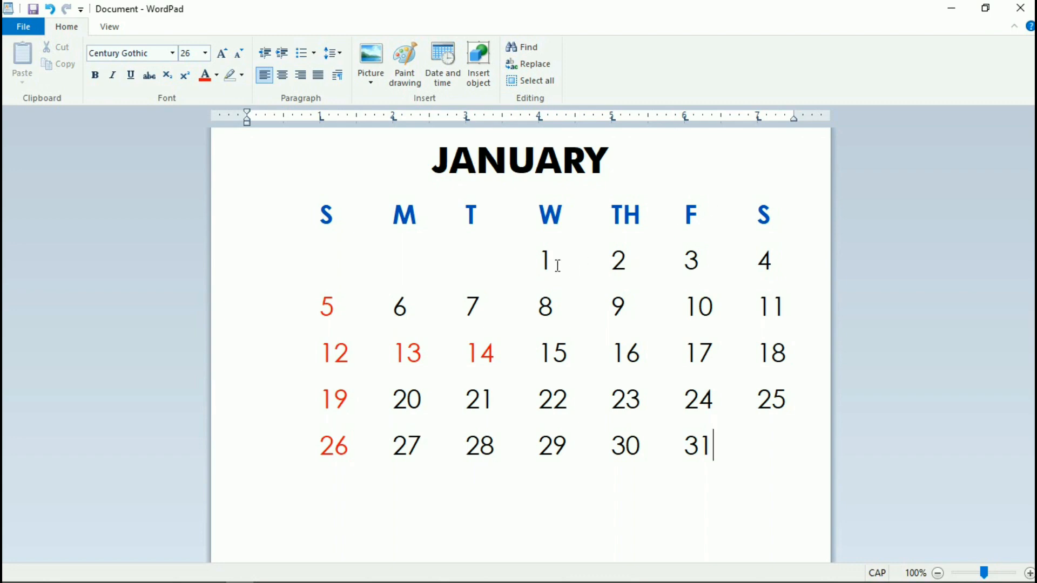
drag(715, 449, 432, 167)
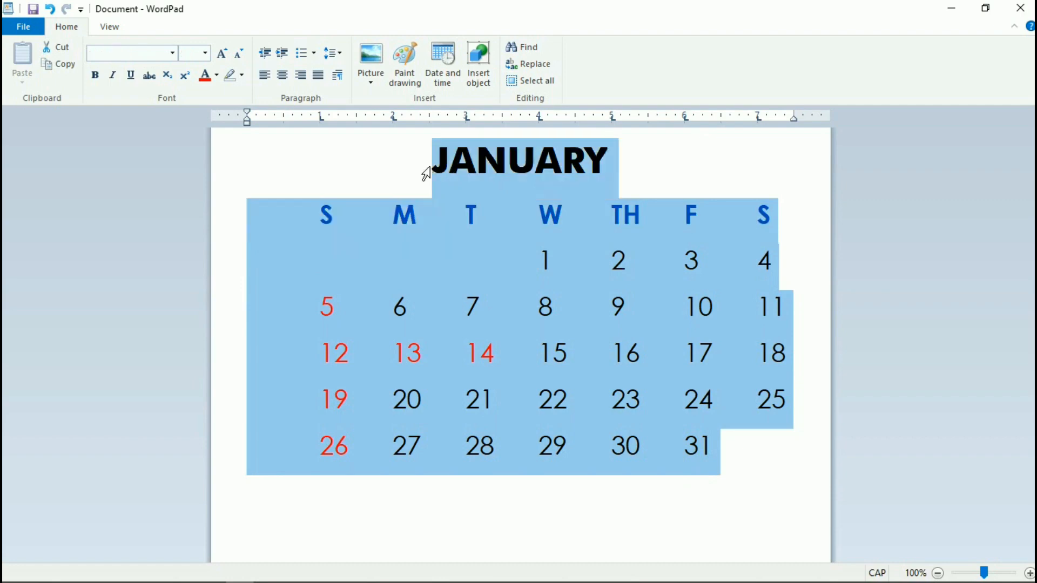
click(63, 66)
click(275, 545)
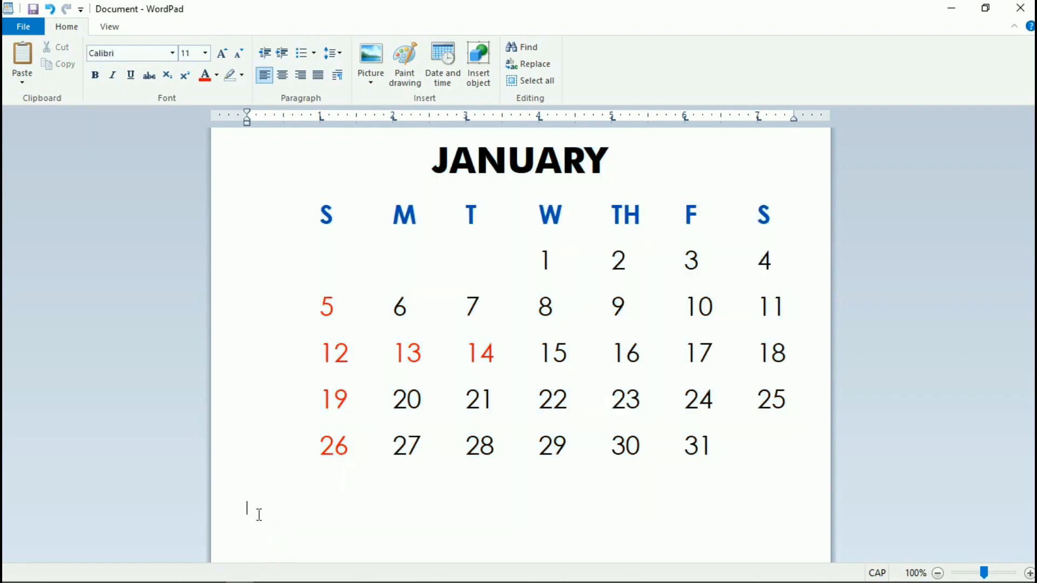
click(27, 59)
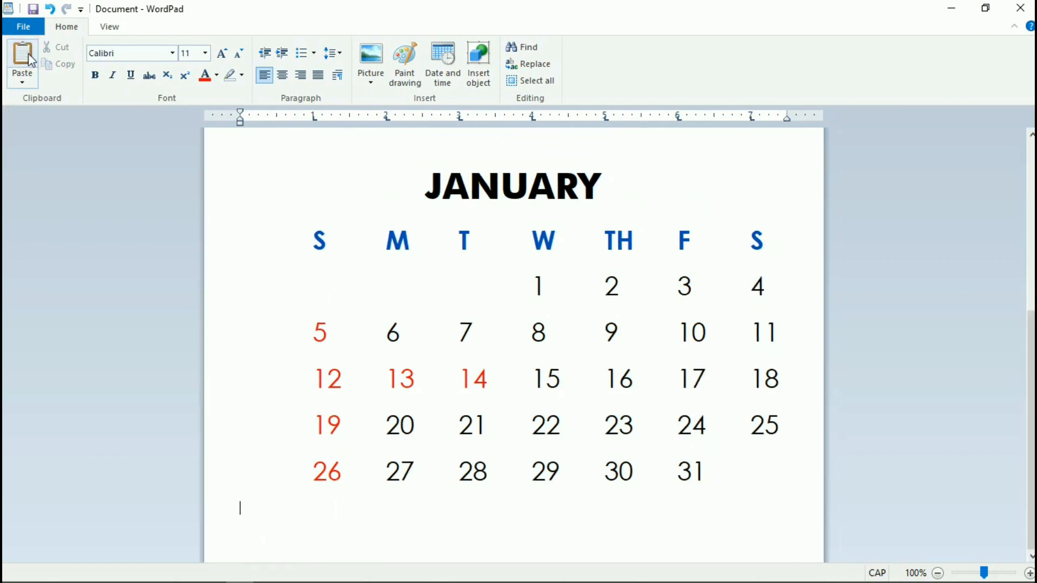
scroll(493, 375, down, 3)
scroll(493, 374, up, 5)
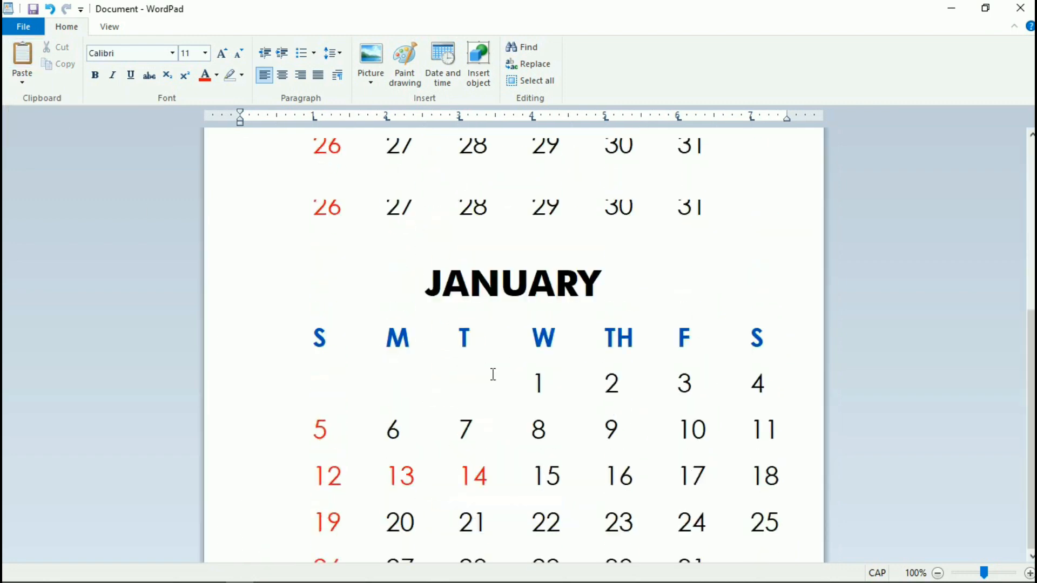
scroll(551, 351, down, 5)
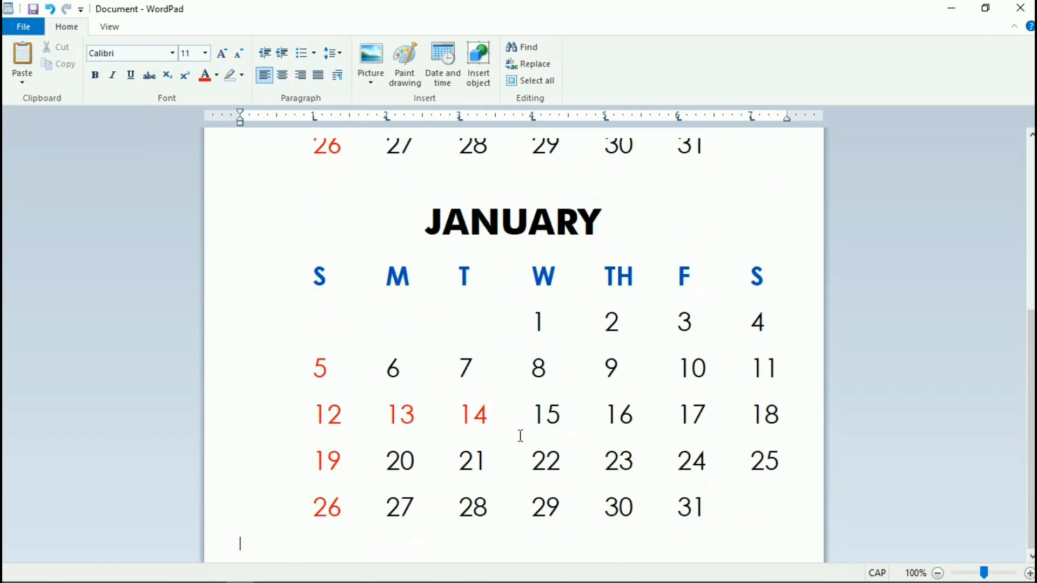
Step: Replace the title of the pasted calendar with FEBRUARY
click(582, 223)
click(607, 228)
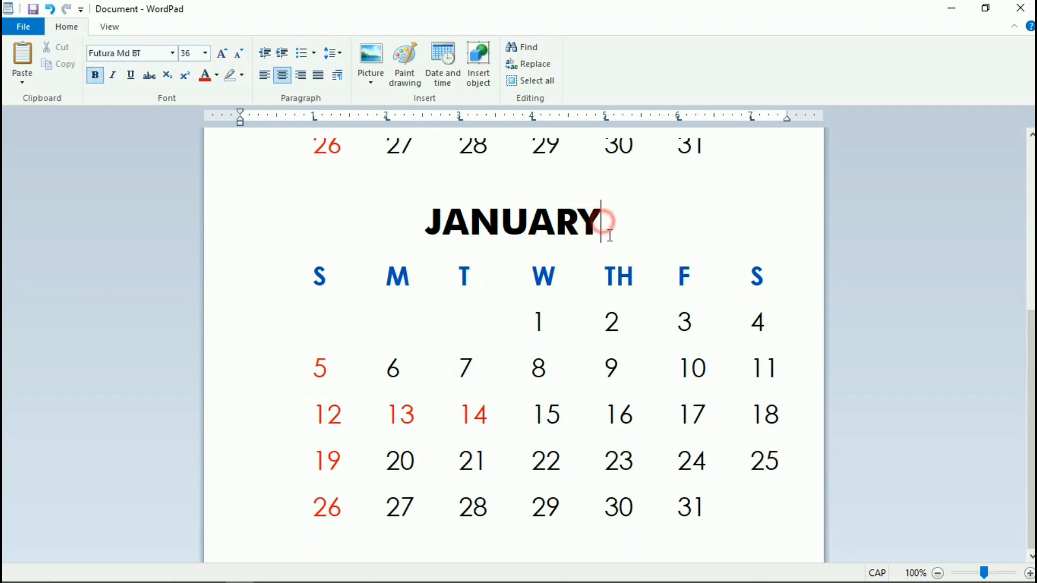
key(BackSpace)
key(BackSpace)
key(BackSpace)
key(BackSpace)
key(BackSpace)
key(BackSpace)
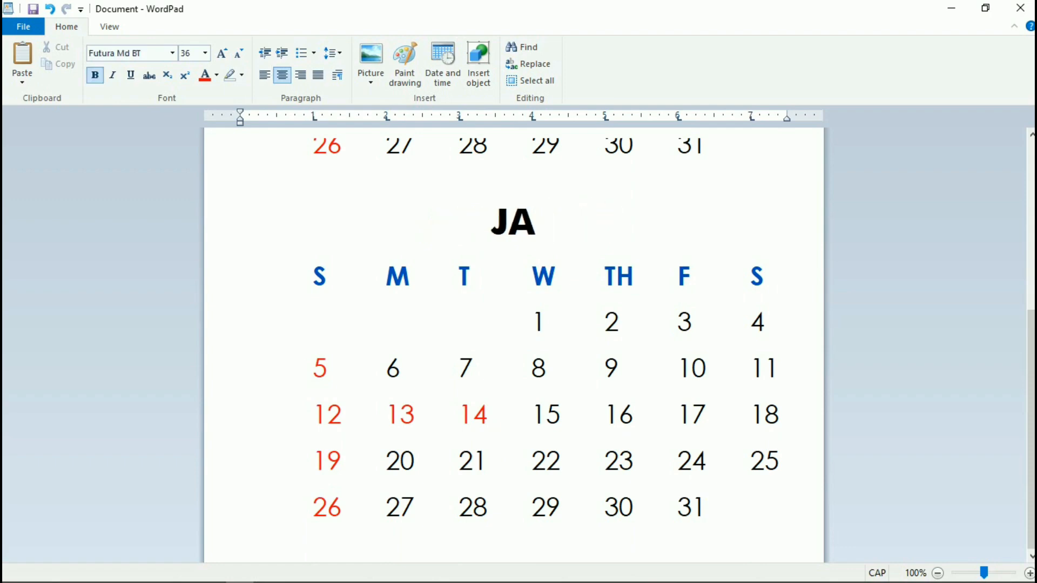
key(BackSpace)
text(FE)
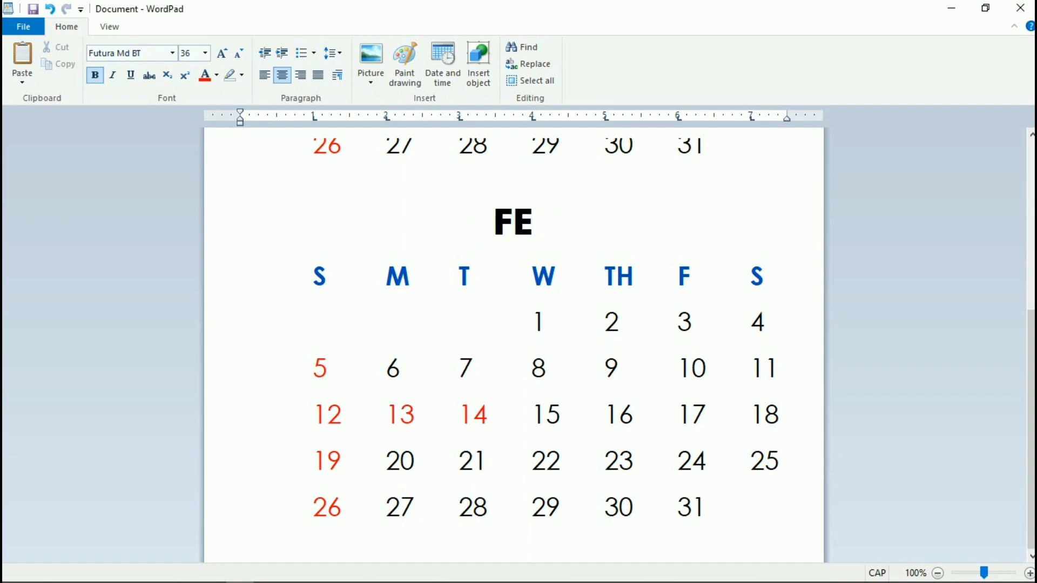
text(BRUARY)
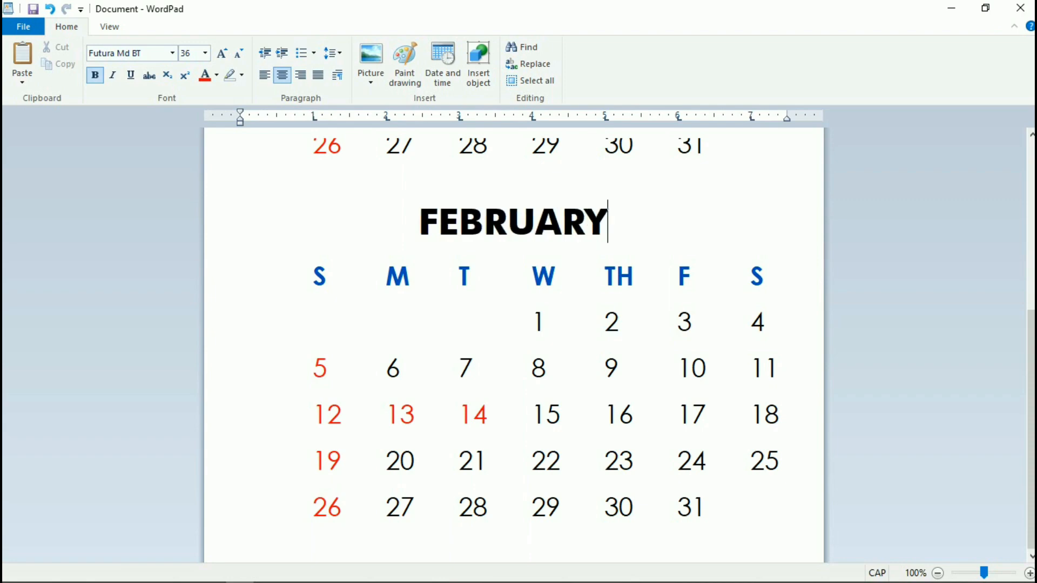
Step: Delete all the copied dates under the FEBRUARY weekday headings, from 31 back to 1
scroll(597, 414, up, 5)
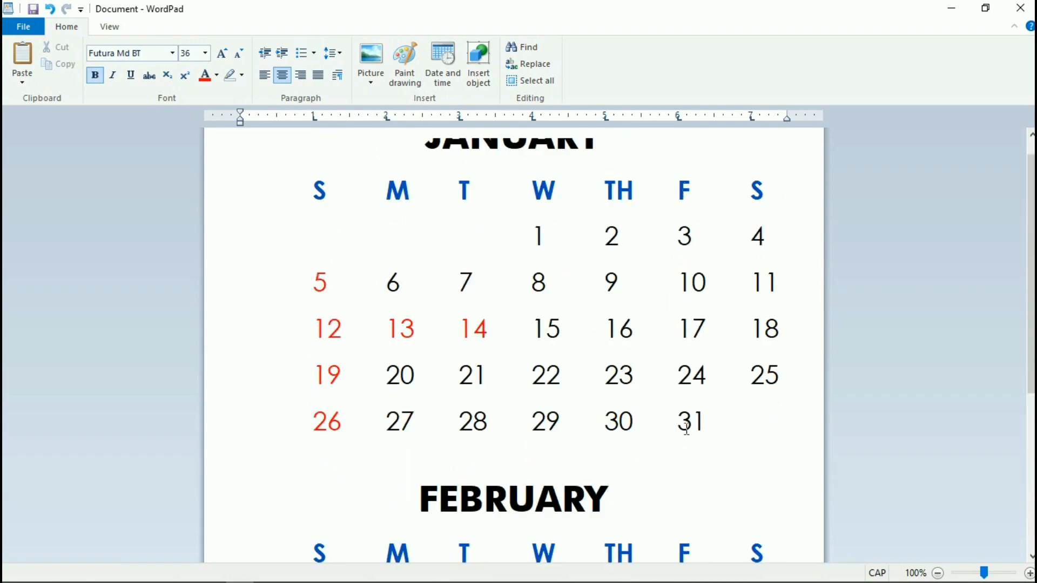
scroll(697, 411, down, 5)
scroll(572, 365, up, 3)
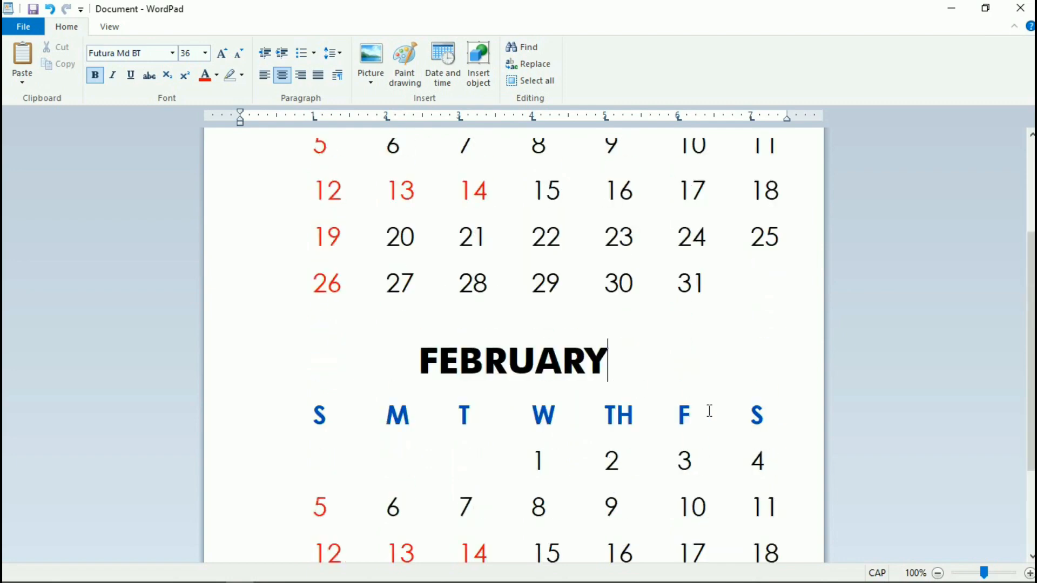
scroll(750, 439, down, 3)
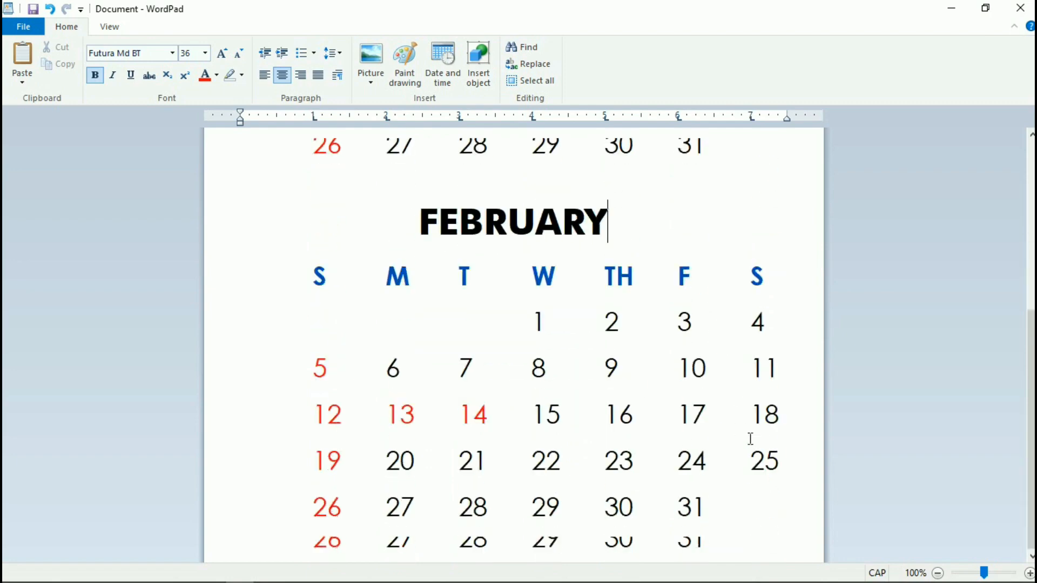
click(754, 509)
key(BackSpace)
key(BackSpace)
key(BackSpace)
key(BackSpace)
key(BackSpace)
key(BackSpace)
key(BackSpace)
key(BackSpace)
key(BackSpace)
key(BackSpace)
key(BackSpace)
key(BackSpace)
key(BackSpace)
key(BackSpace)
key(BackSpace)
key(BackSpace)
key(BackSpace)
key(BackSpace)
key(BackSpace)
key(BackSpace)
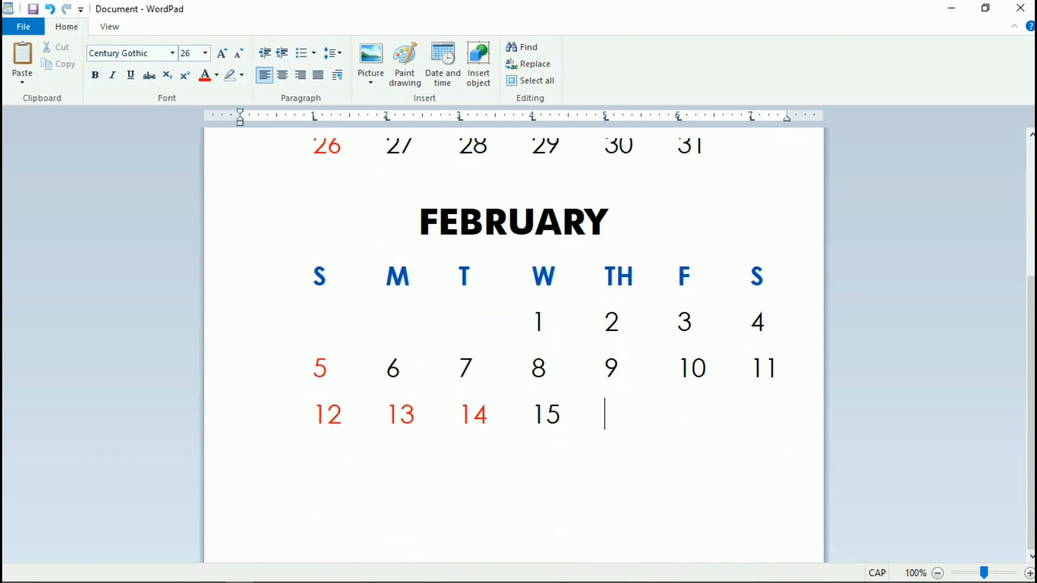
key(BackSpace)
key(BackSpace)
key(BackSpace)
key(BackSpace)
key(BackSpace)
key(BackSpace)
key(BackSpace)
key(BackSpace)
key(BackSpace)
key(BackSpace)
key(BackSpace)
key(BackSpace)
key(BackSpace)
key(BackSpace)
key(BackSpace)
key(BackSpace)
key(BackSpace)
key(BackSpace)
key(BackSpace)
key(BackSpace)
key(BackSpace)
key(BackSpace)
Step: Enter the date 1 under February's last S column and start a new row
key(Tab)
key(Tab)
key(Tab)
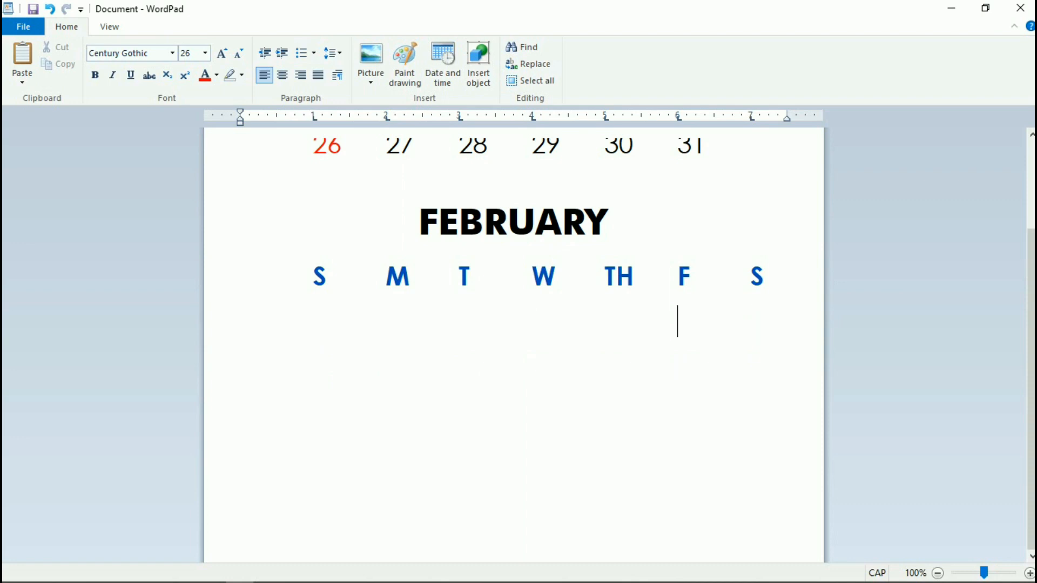
text(1)
key(Return)
Step: Fill February's second row with the tab-separated dates 2 through 8, and start a new row
text(2	)
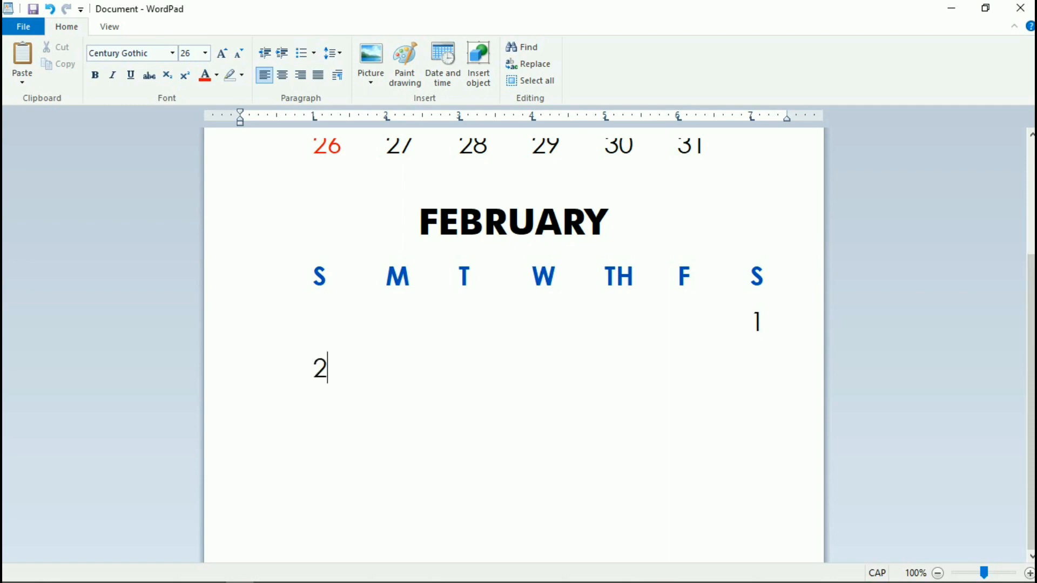
text(3	4	5)
key(Tab)
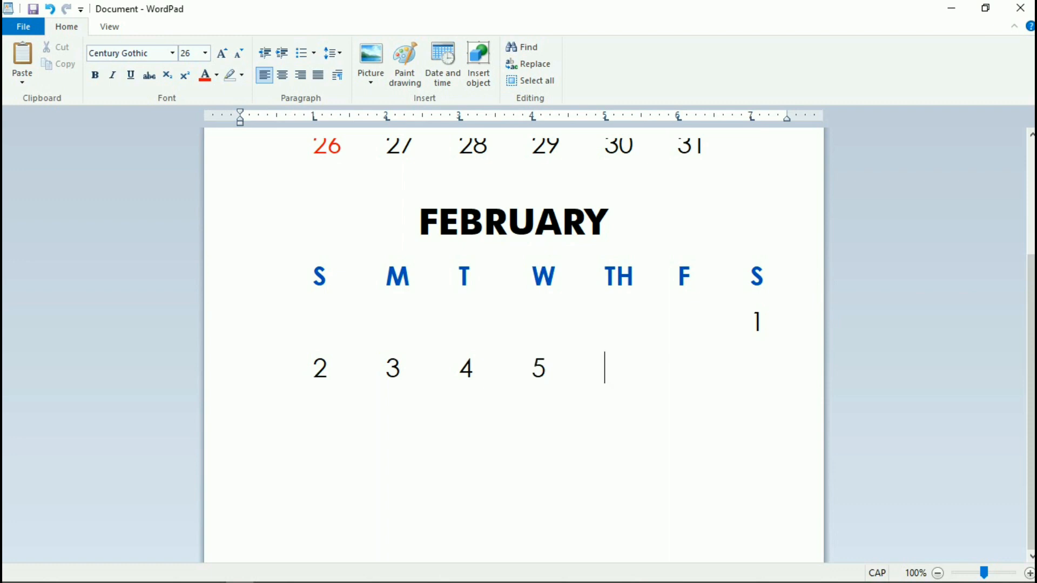
text(6)
key(Tab)
text(7)
key(Tab)
text(8)
key(Return)
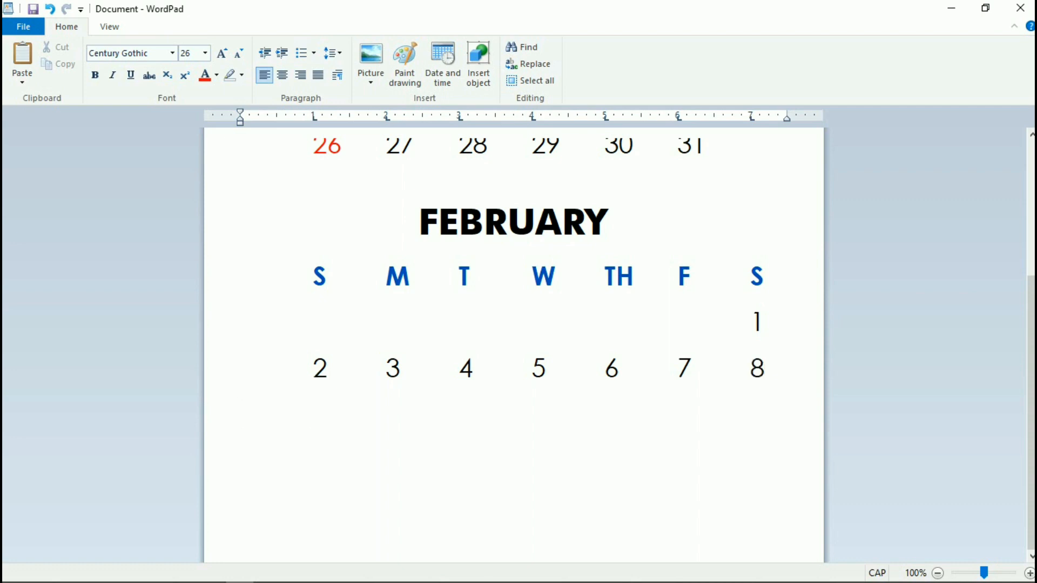
Step: Fill February's third row with the tab-separated dates 9 through 15, and start a new row
text(9)
key(Tab)
text(10)
key(Tab)
text(11)
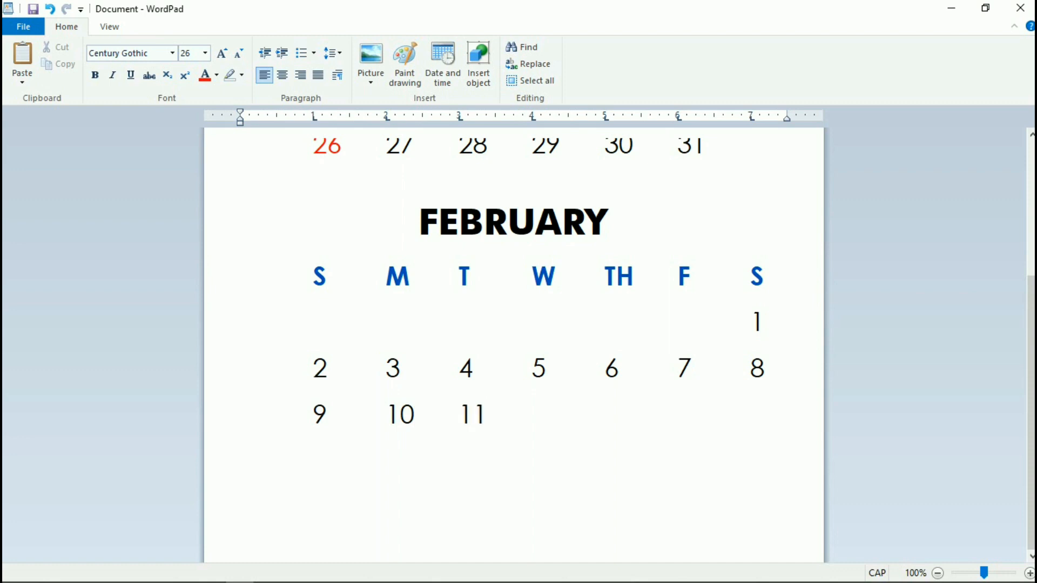
key(Tab)
text(12)
key(Tab)
text(13)
key(Tab)
text(14)
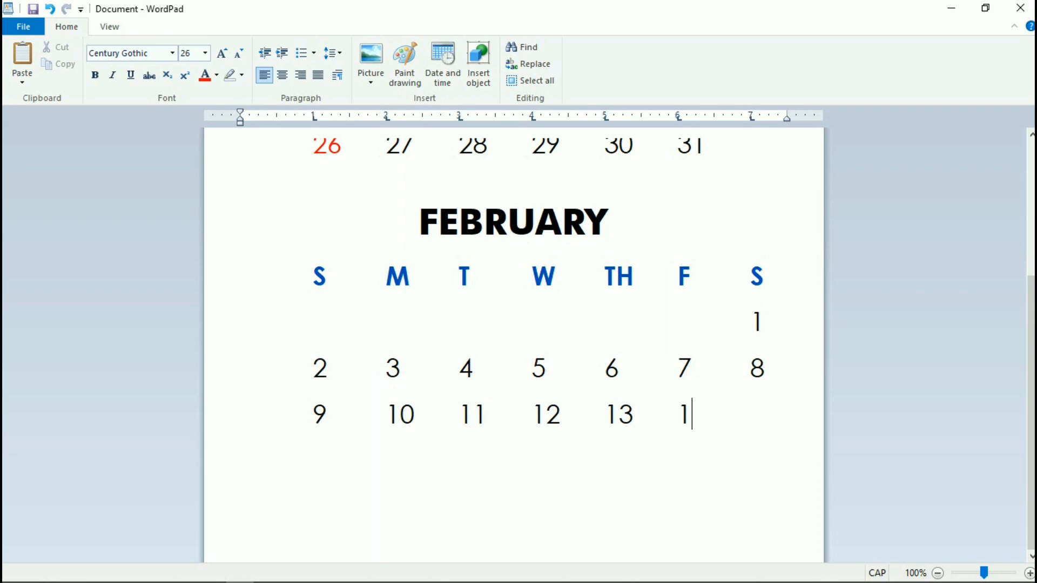
key(Tab)
text(15)
key(Return)
Step: Fill February's fourth row with the tab-separated dates 16 through 22, and start a new row
text(16)
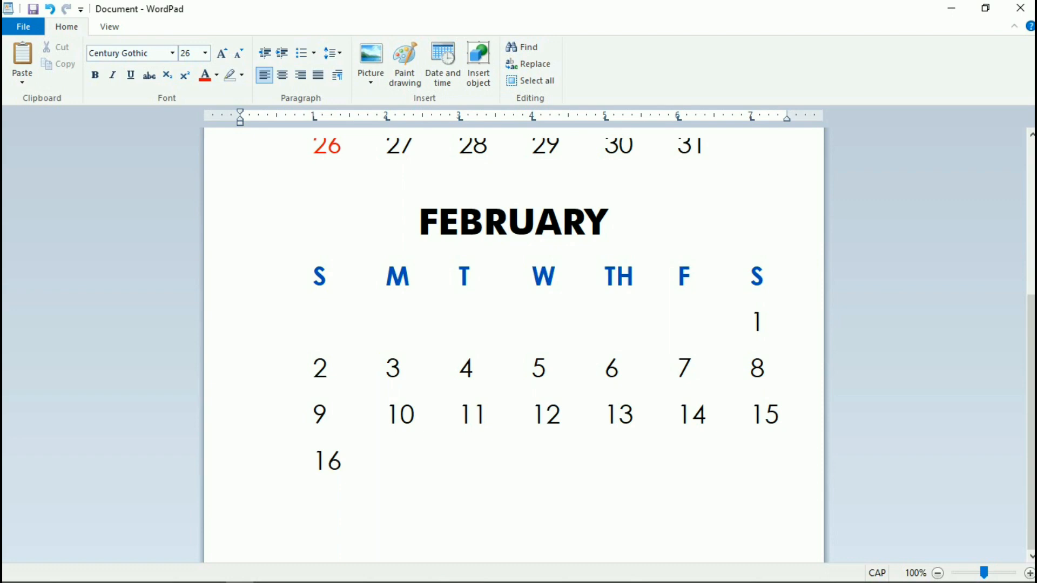
key(Tab)
text(17)
key(Tab)
text(18)
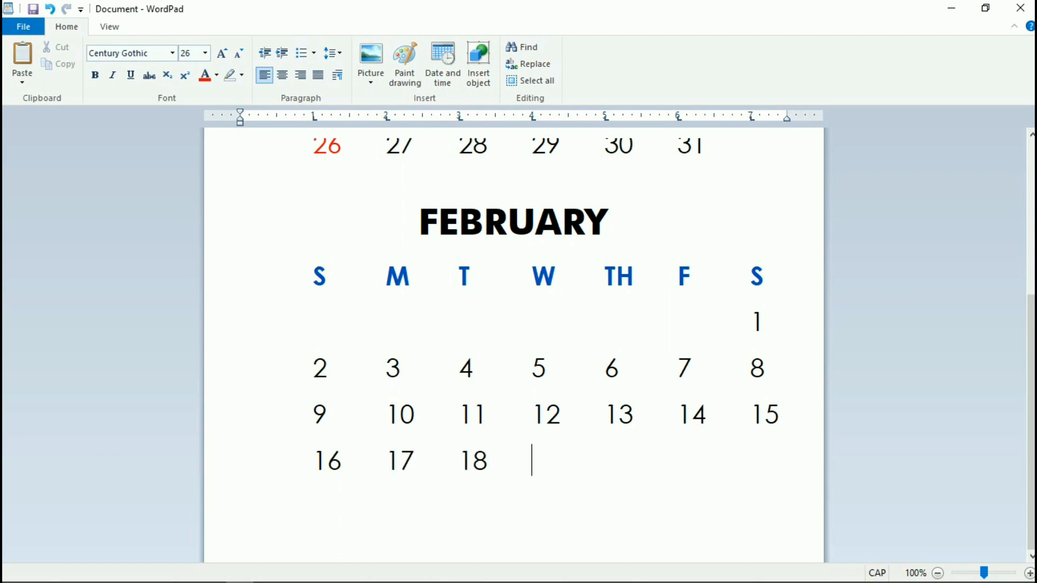
key(Tab)
text(19)
key(Tab)
text(20)
key(Tab)
text(21)
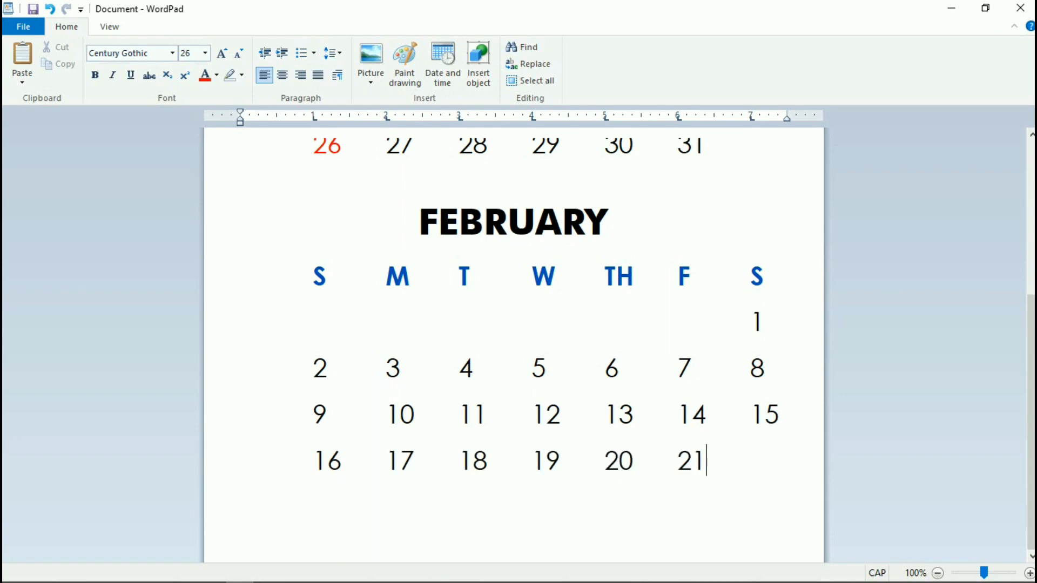
key(Tab)
text(22)
key(Return)
Step: Fill February's last row with the tab-separated dates 23 through 29
text(23)
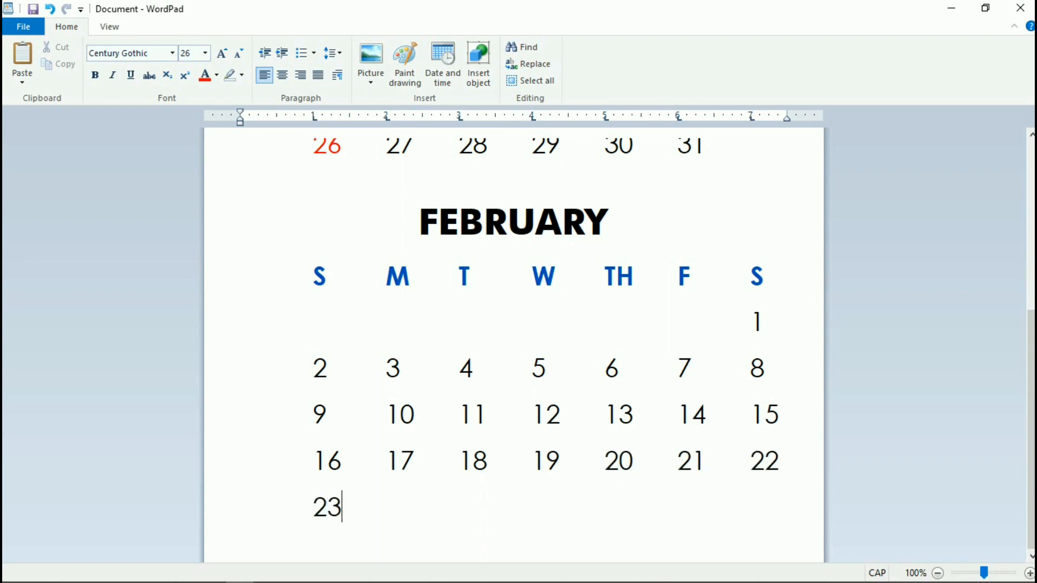
key(Tab)
text(1)
key(BackSpace)
text(24)
key(Tab)
text(25)
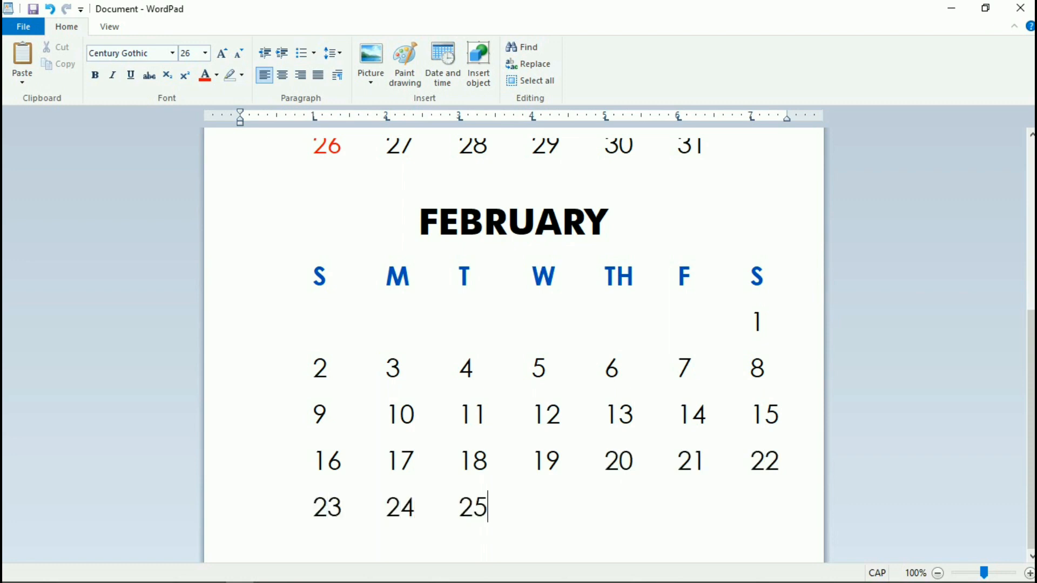
key(Tab)
text(26)
key(Tab)
text(2\)
key(BackSpace)
text(7)
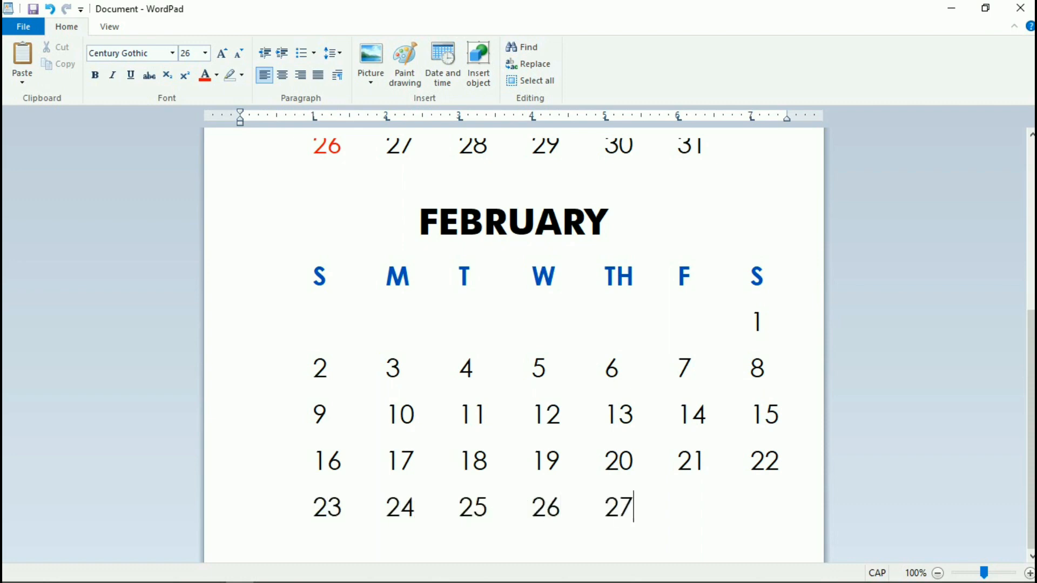
key(Tab)
text(28)
key(Tab)
text(29)
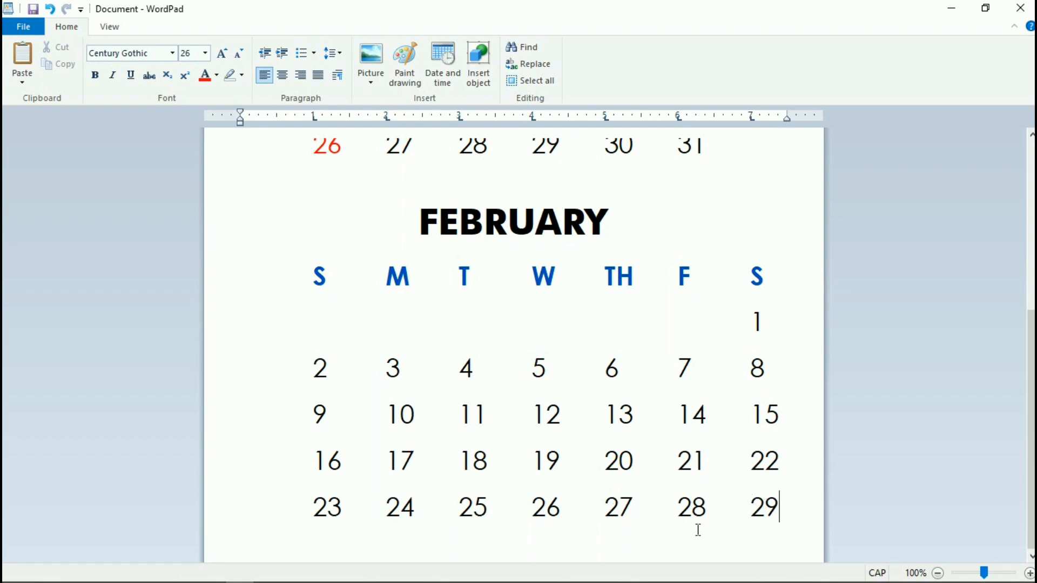
Step: Color the dates 2, 9, 16 and 23 in the first S column of February red
scroll(699, 529, down, 2)
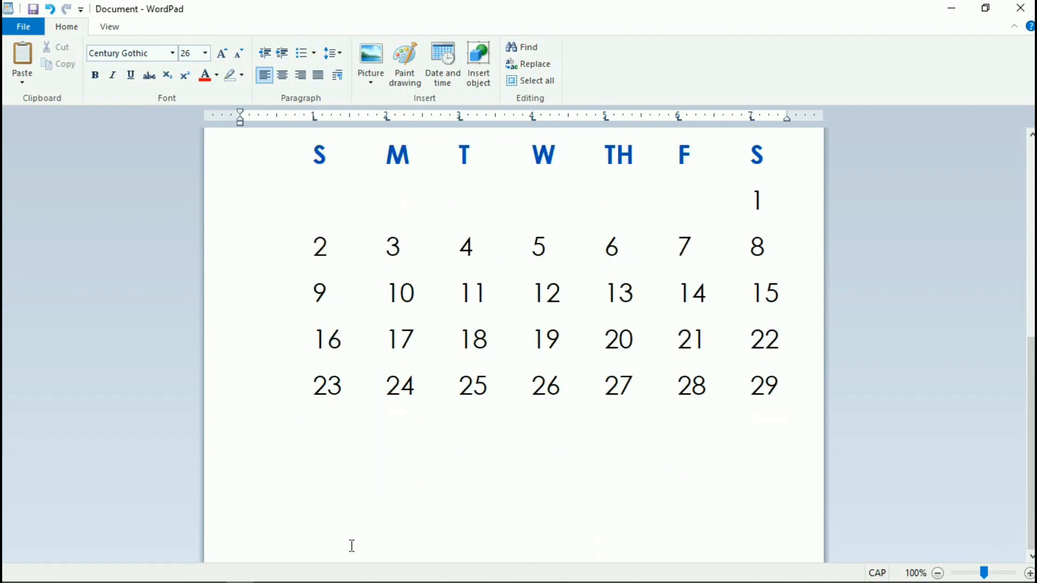
click(229, 463)
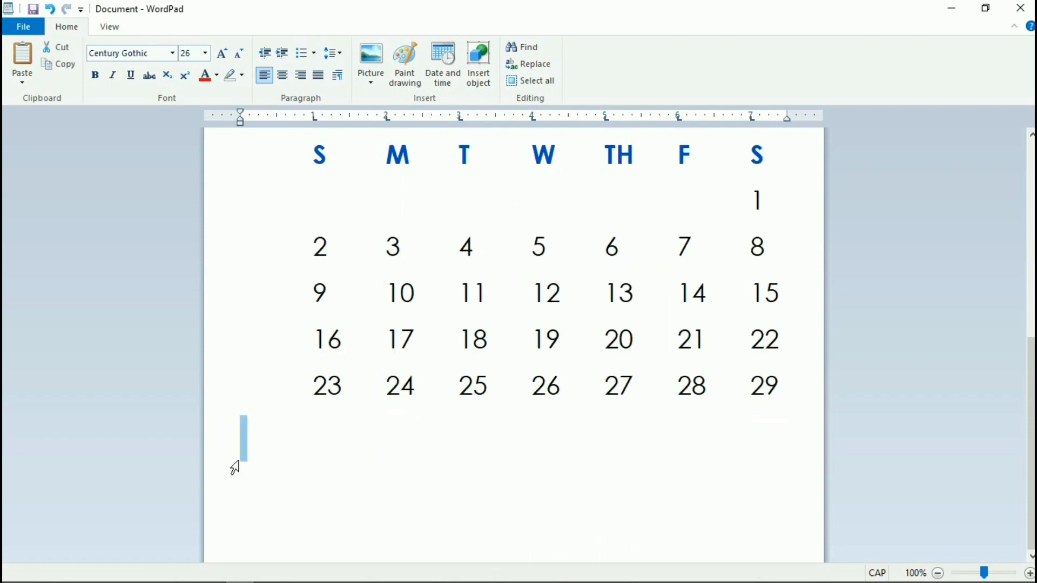
scroll(317, 430, up, 2)
scroll(318, 428, down, 2)
scroll(474, 355, up, 2)
double_click(316, 394)
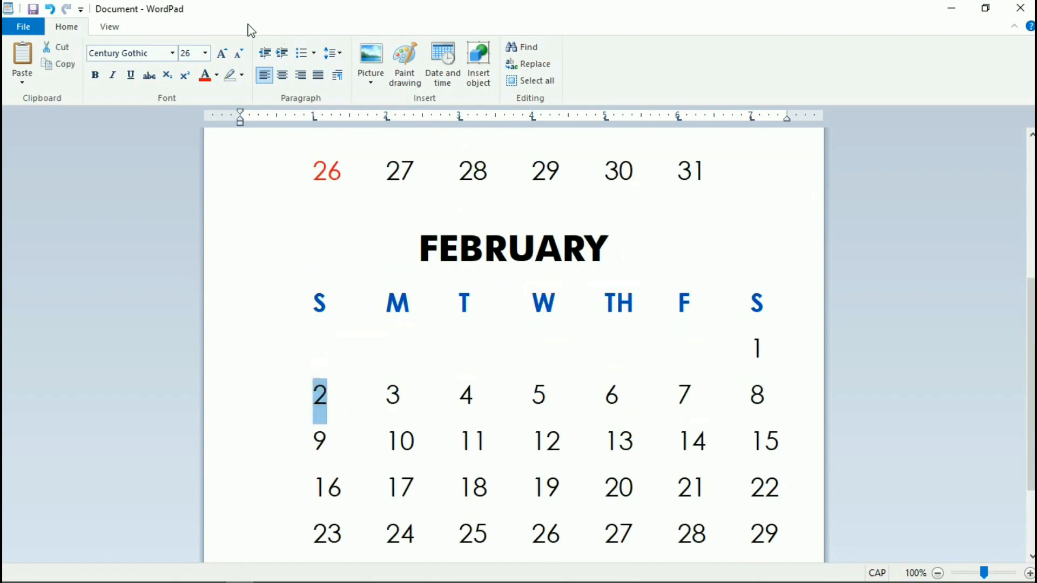
click(205, 75)
double_click(320, 440)
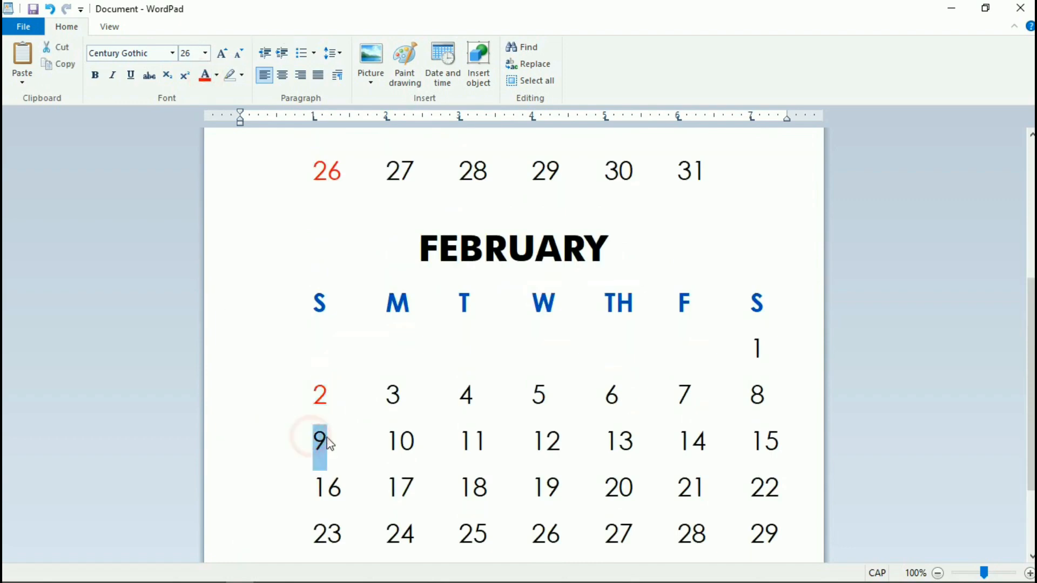
click(206, 76)
scroll(324, 367, down, 2)
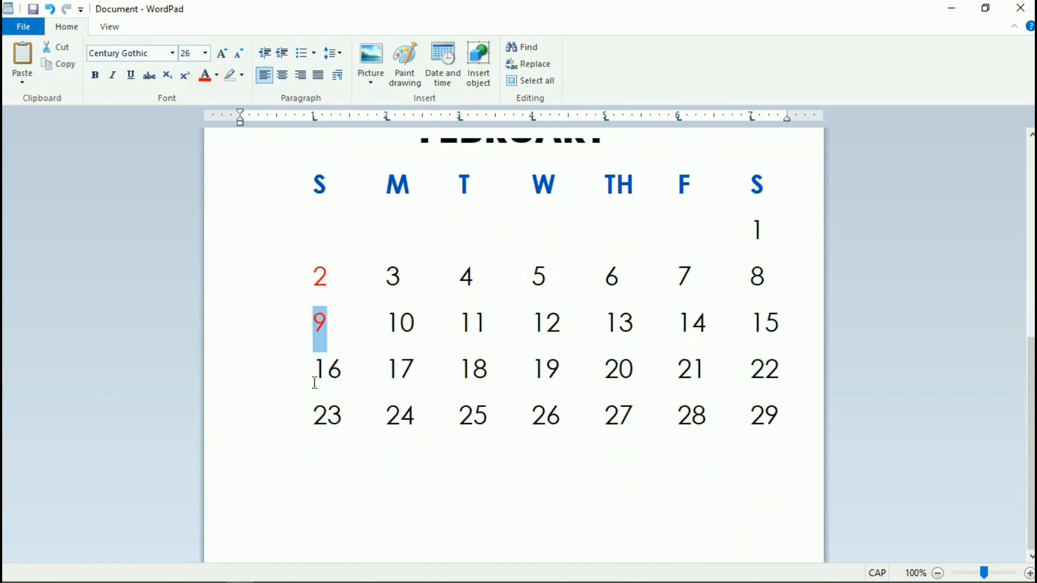
double_click(324, 372)
click(205, 76)
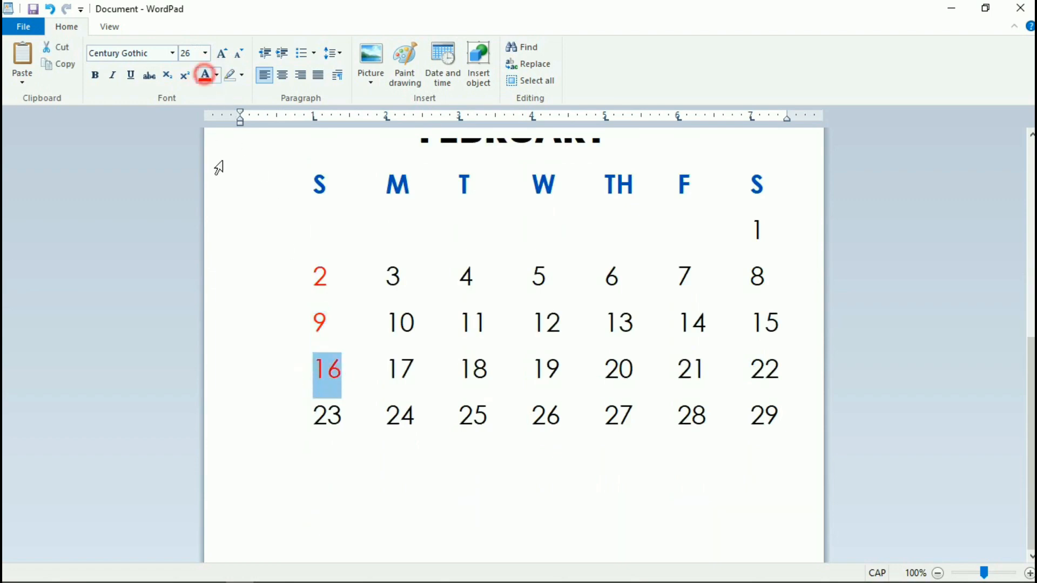
double_click(313, 414)
click(205, 76)
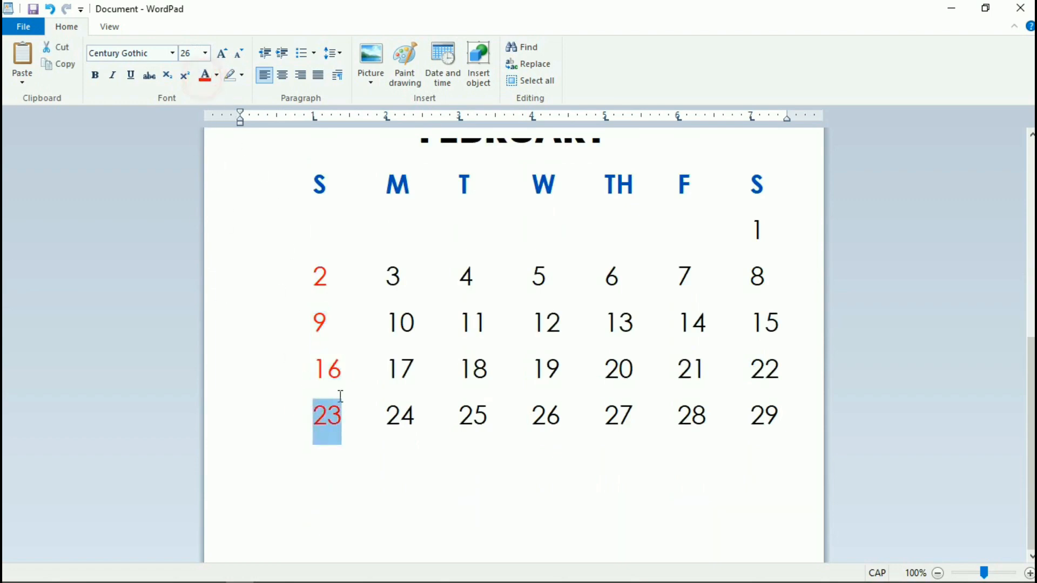
click(590, 423)
scroll(613, 505, up, 7)
scroll(576, 449, down, 5)
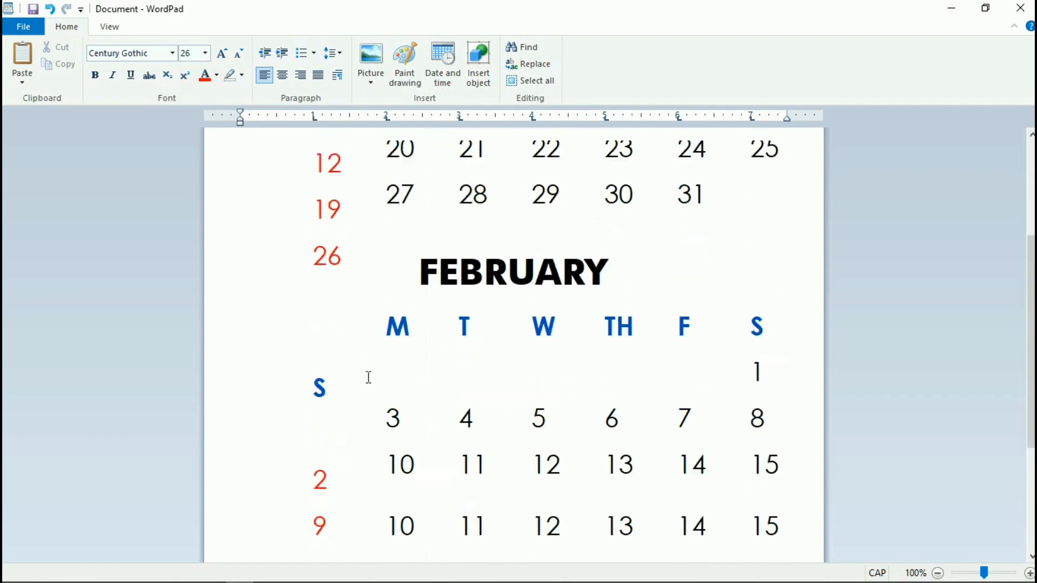
scroll(585, 435, down, 1)
scroll(624, 447, up, 3)
scroll(603, 449, down, 7)
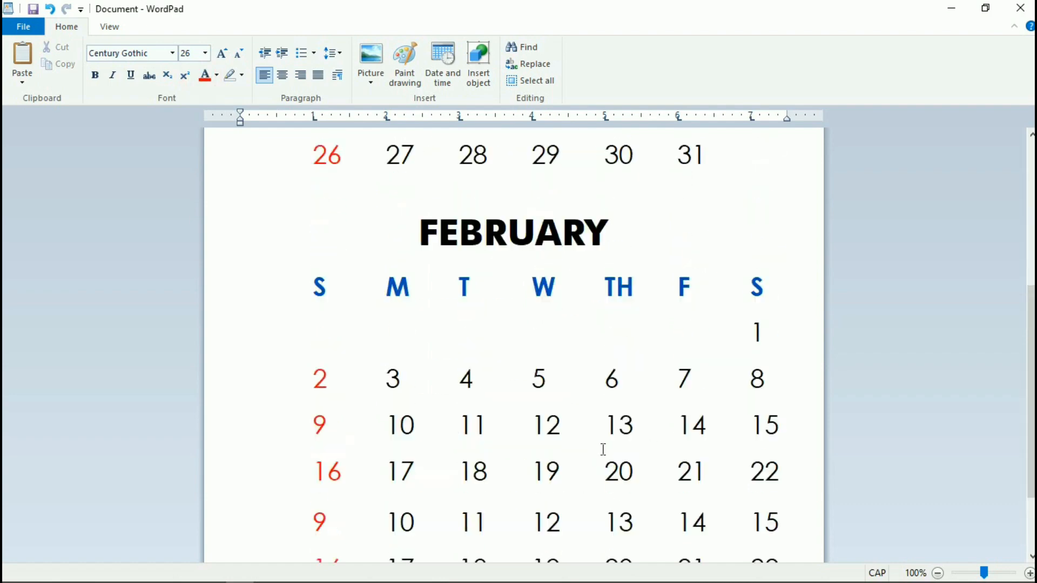